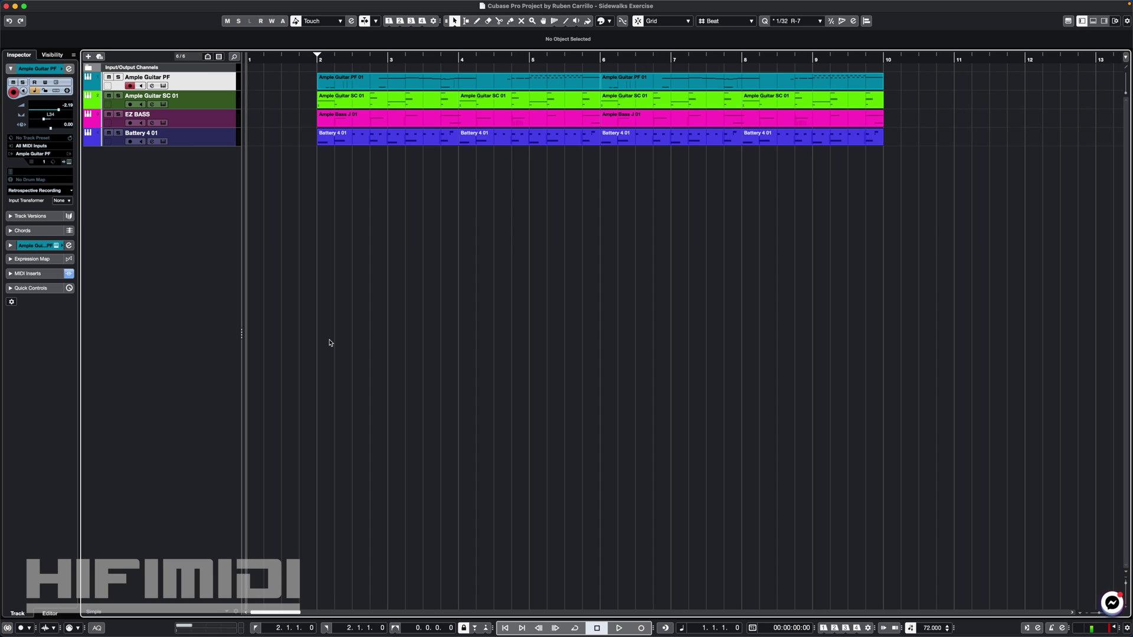
- Play the whole arrangement from shortly before bar 2 through the end of the parts, and stop playback
{"action": "left_click", "coordinate": [299, 61]}
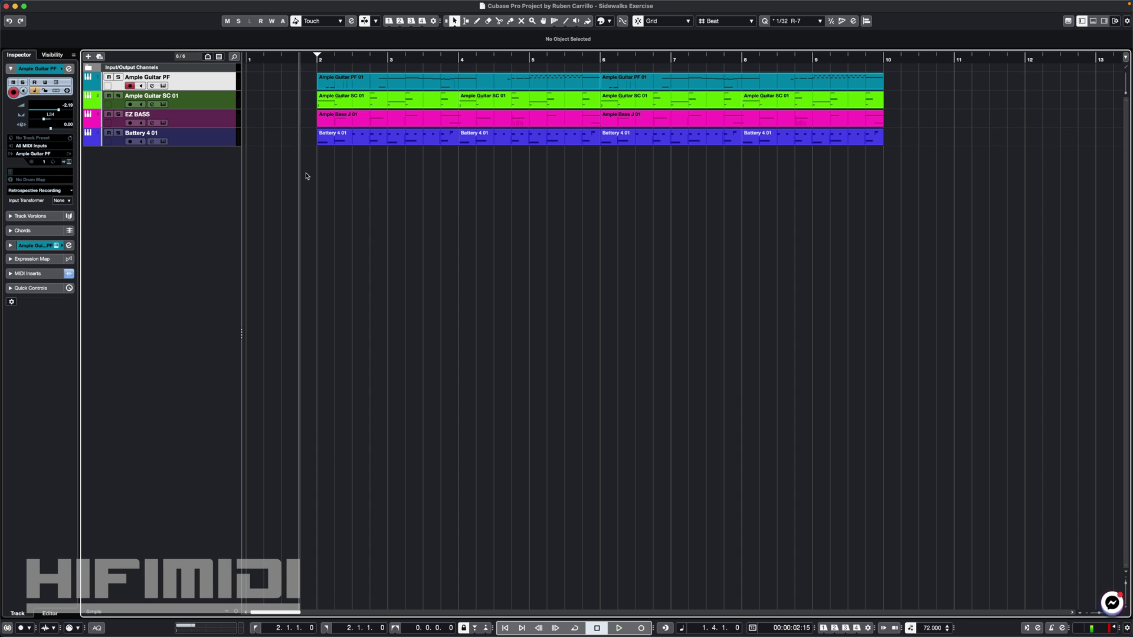
{"action": "key", "text": "space"}
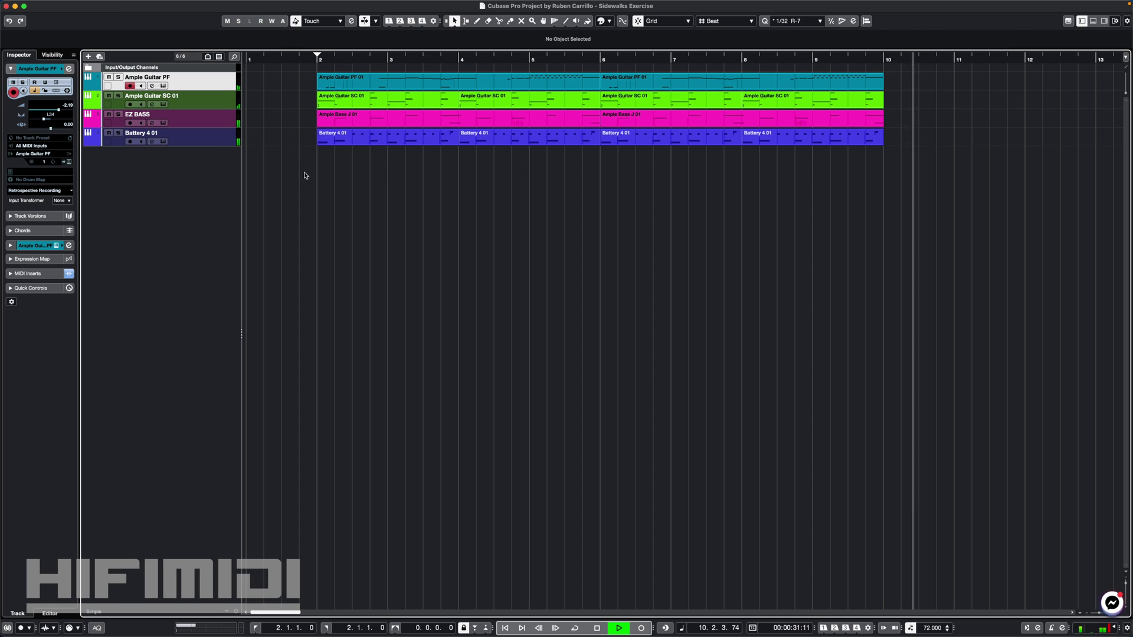
{"action": "key", "text": "space"}
- Review the EZ BASS track's instrument and channel equalizer settings, and close the instrument window
{"action": "left_click", "coordinate": [201, 144]}
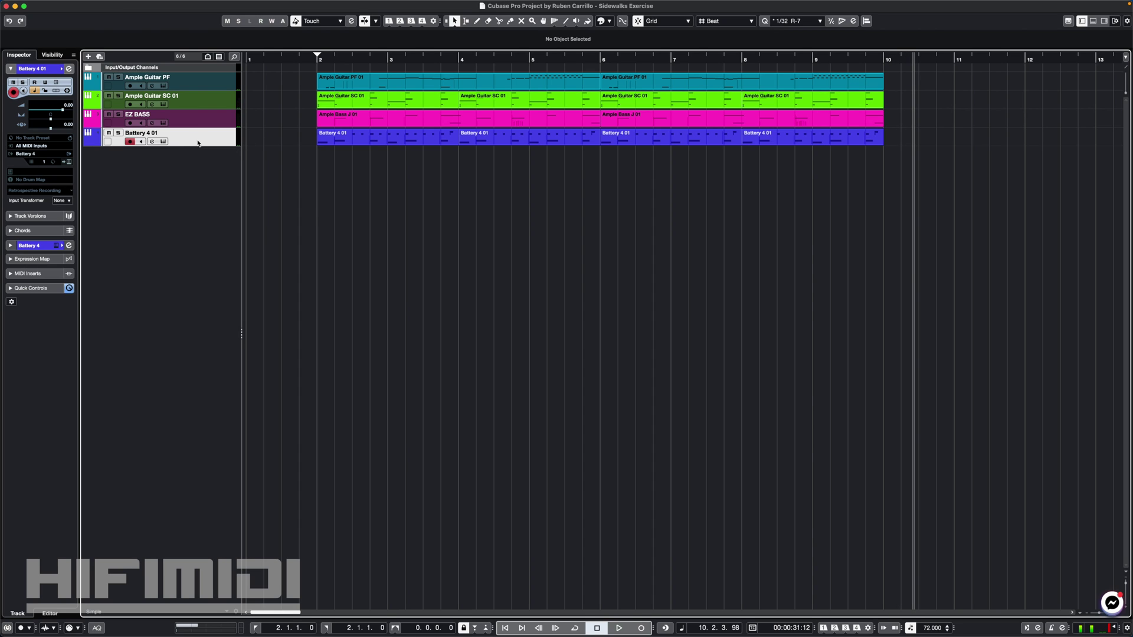
{"action": "left_click", "coordinate": [149, 126]}
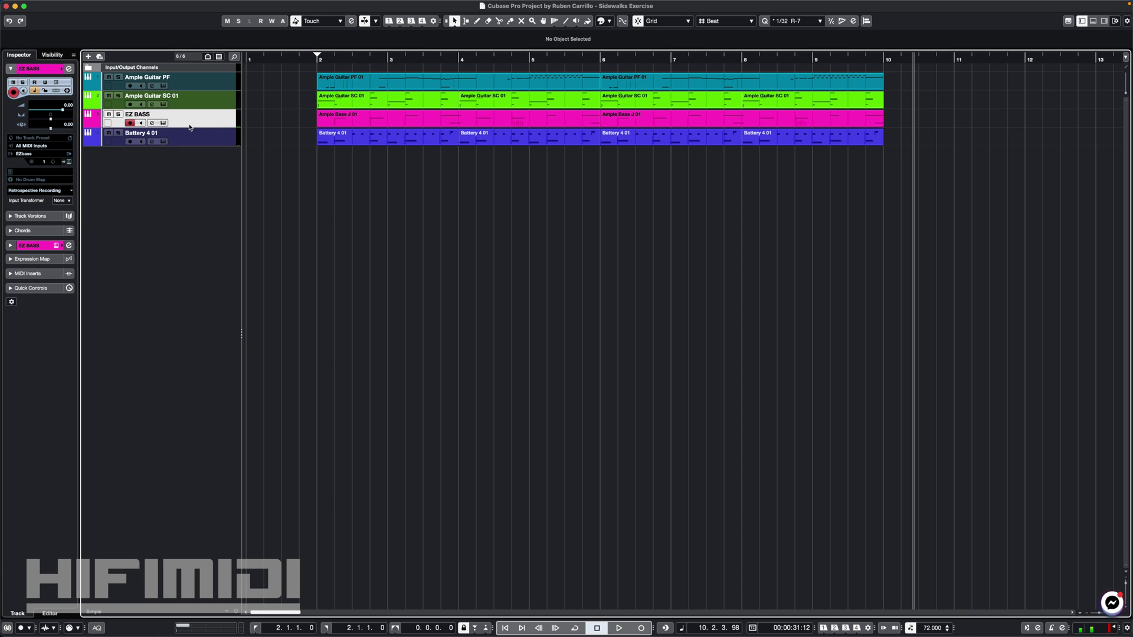
{"action": "left_click", "coordinate": [164, 122]}
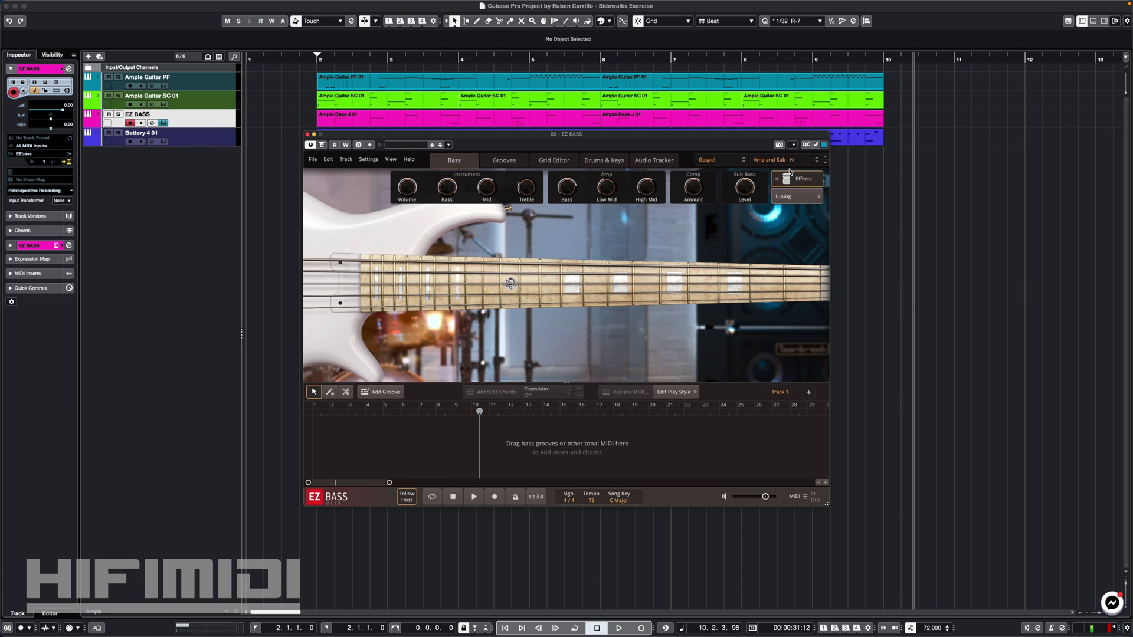
{"action": "left_click", "coordinate": [28, 243]}
{"action": "left_click", "coordinate": [26, 126]}
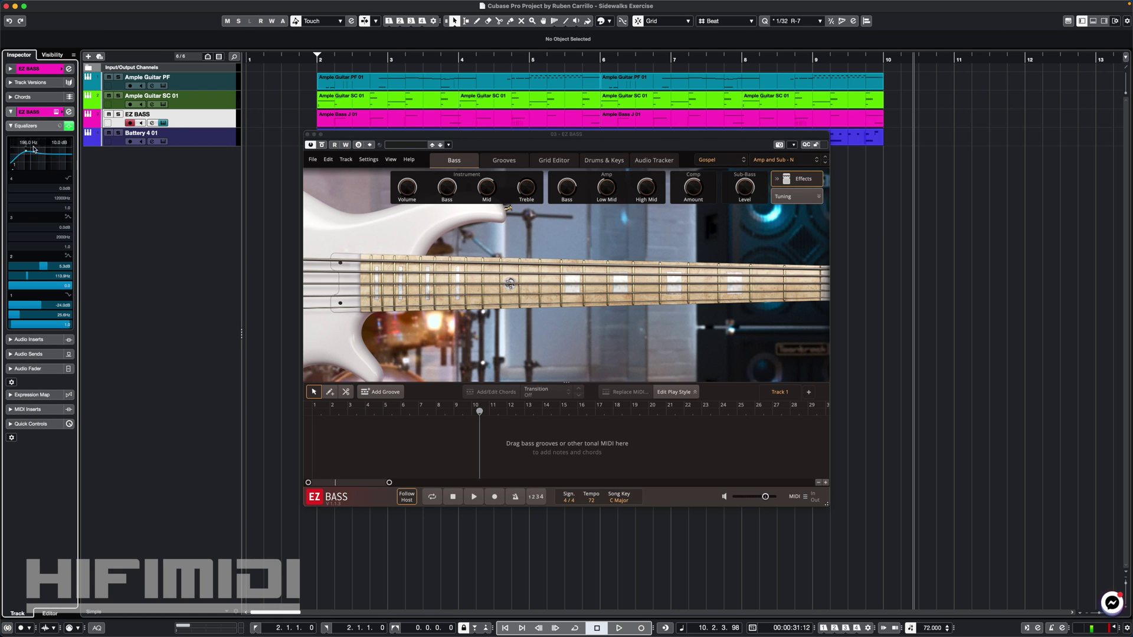
{"action": "left_click", "coordinate": [40, 113]}
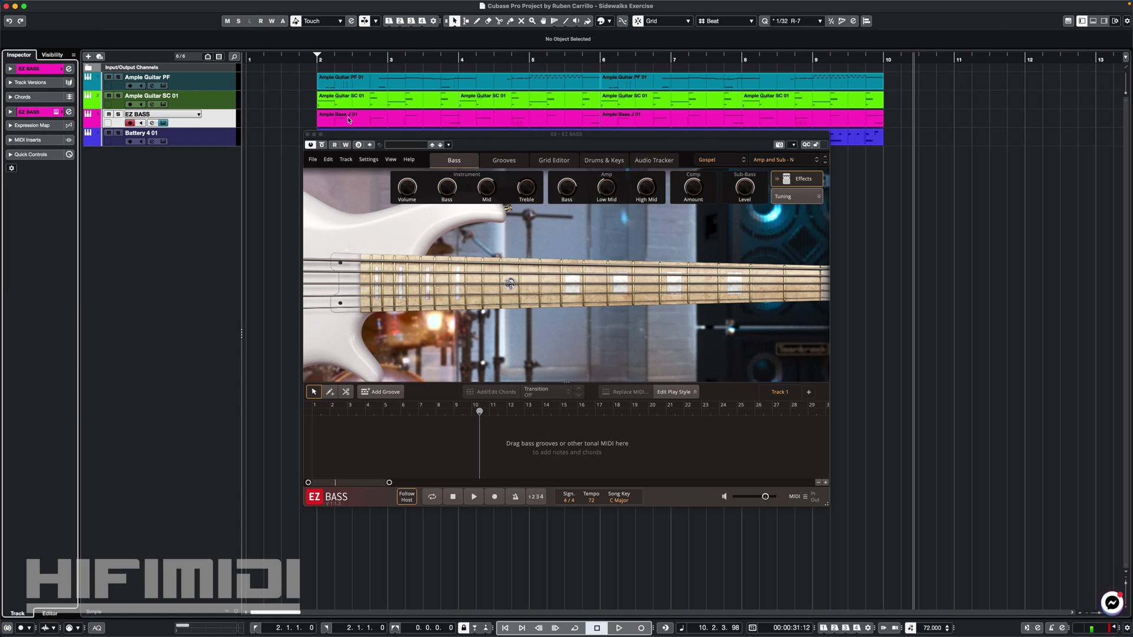
{"action": "left_click", "coordinate": [309, 140]}
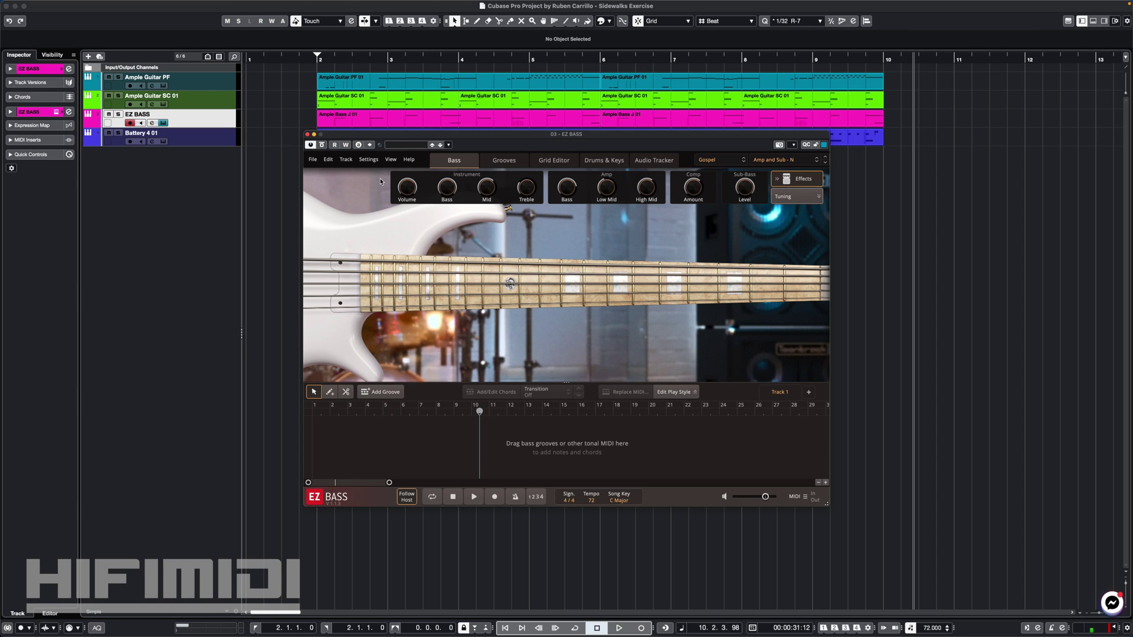
{"action": "left_click", "coordinate": [306, 135]}
- Open the instrument of the Ample Guitar SC 01 track, review its amp settings and close it
{"action": "key", "text": "Up"}
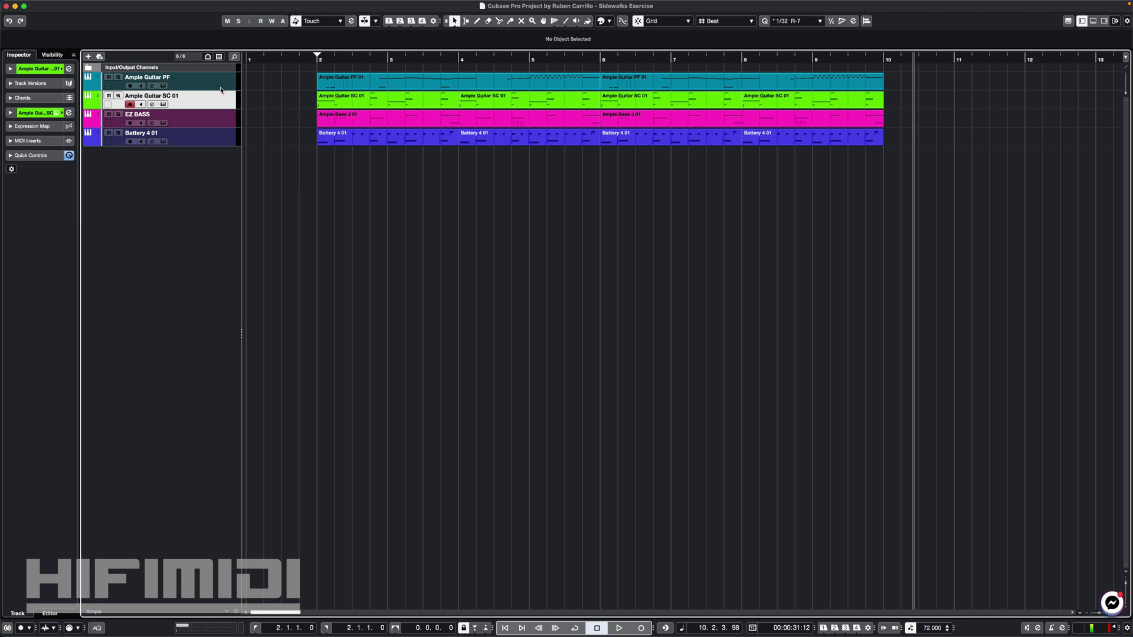
{"action": "left_click", "coordinate": [162, 105]}
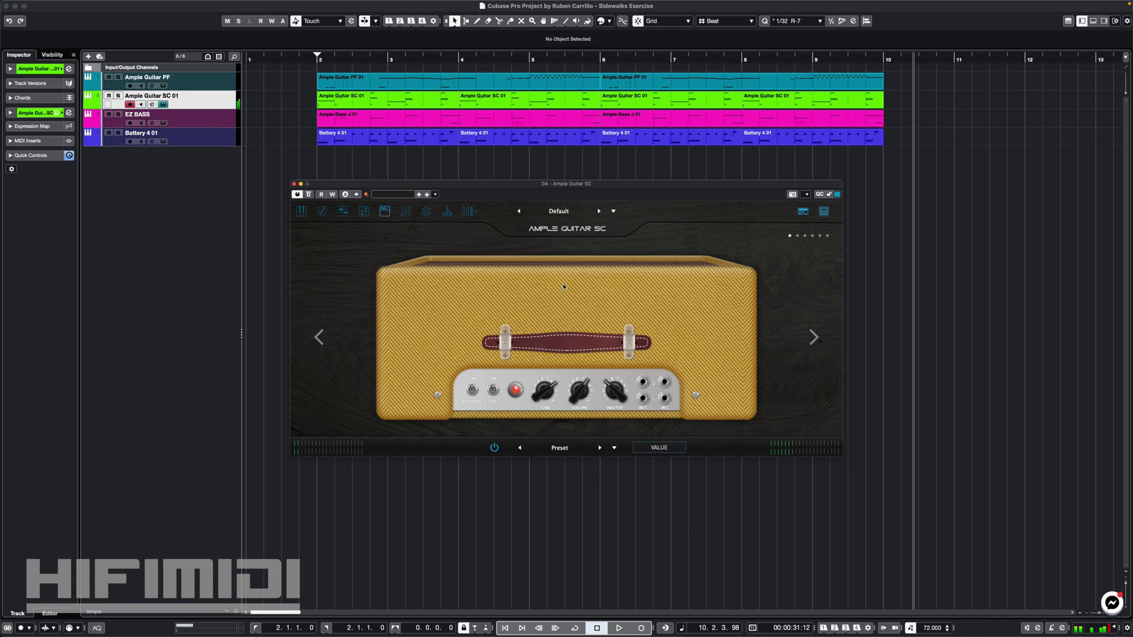
{"action": "left_click", "coordinate": [294, 184]}
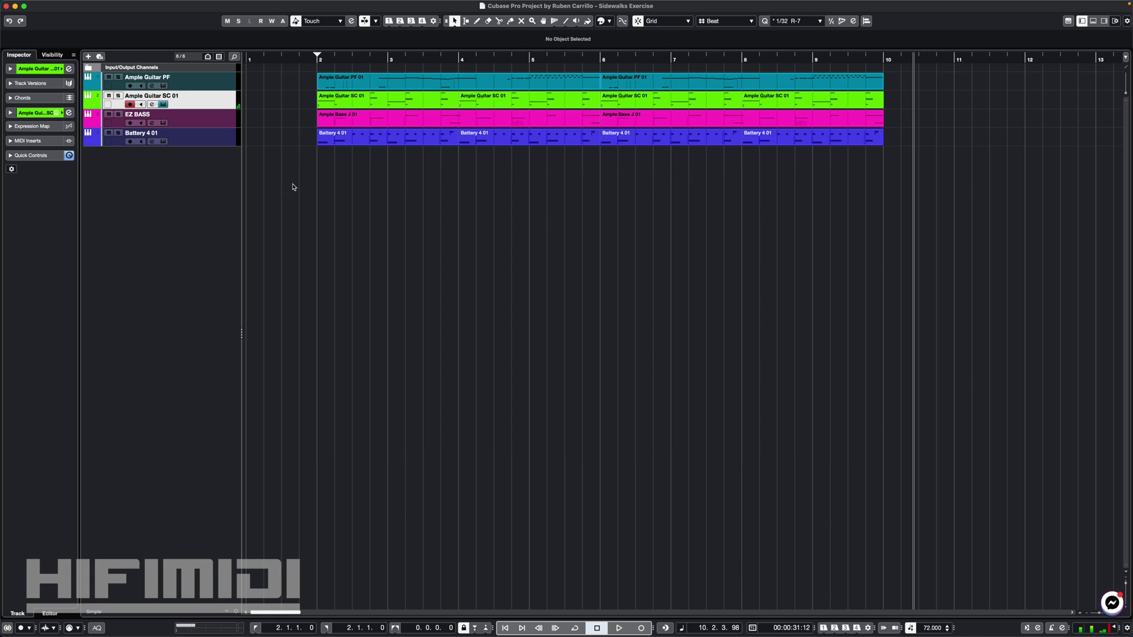
- Show the audio inserts of the Ample Guitar SC 01 track, inspect the AmpliTube 5 plug-in and close it
{"action": "left_click", "coordinate": [37, 141]}
{"action": "left_click", "coordinate": [38, 141]}
{"action": "left_click", "coordinate": [38, 141]}
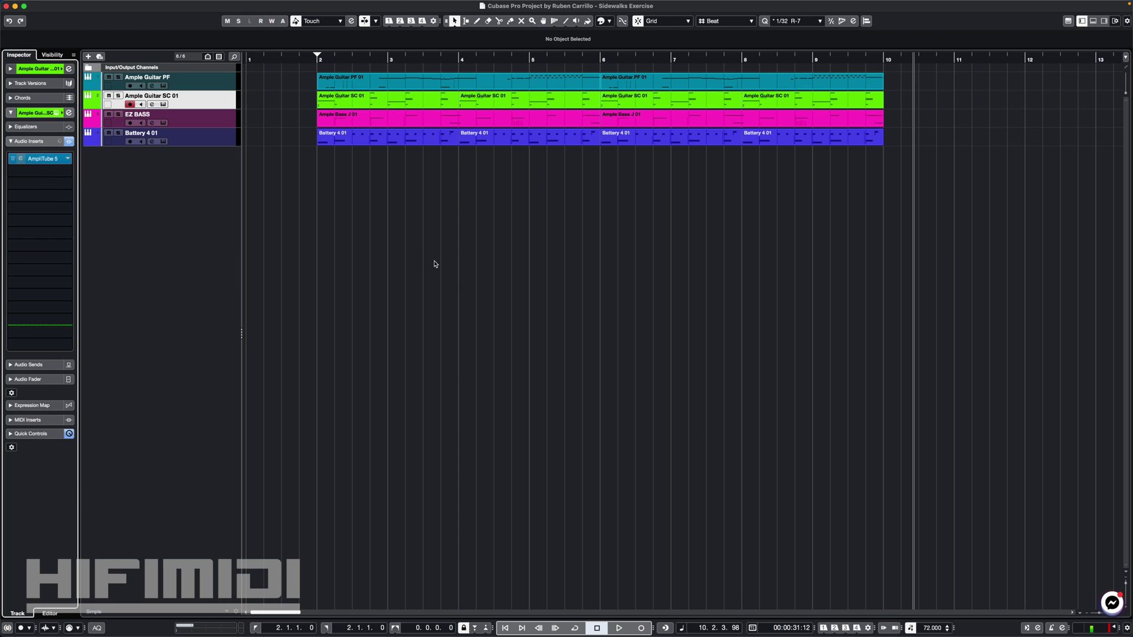
{"action": "left_click", "coordinate": [55, 159]}
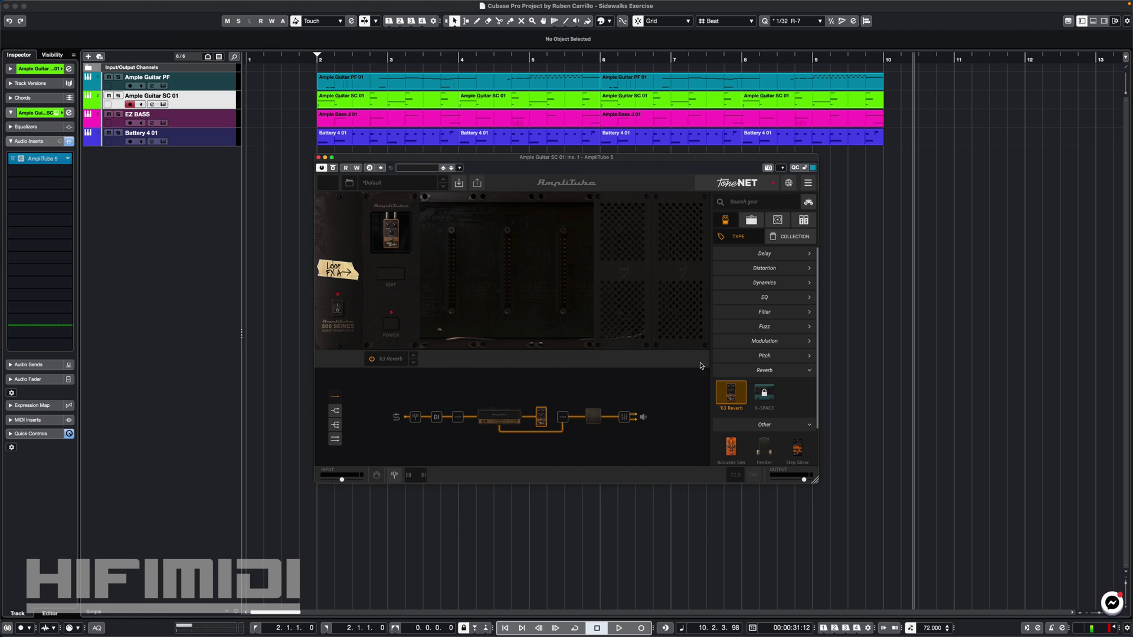
{"action": "left_click", "coordinate": [318, 158]}
- Open the Ample Guitar PF instrument, check its amp, switch off the built-in Hall reverb and close the window
{"action": "key", "text": "Up"}
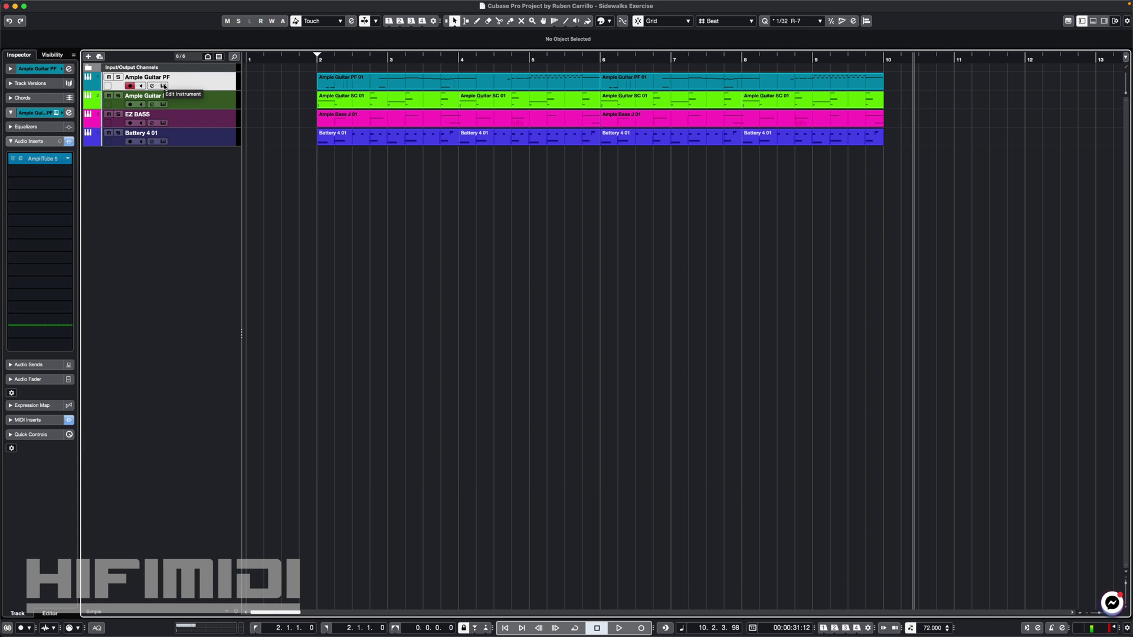
{"action": "left_click", "coordinate": [164, 86]}
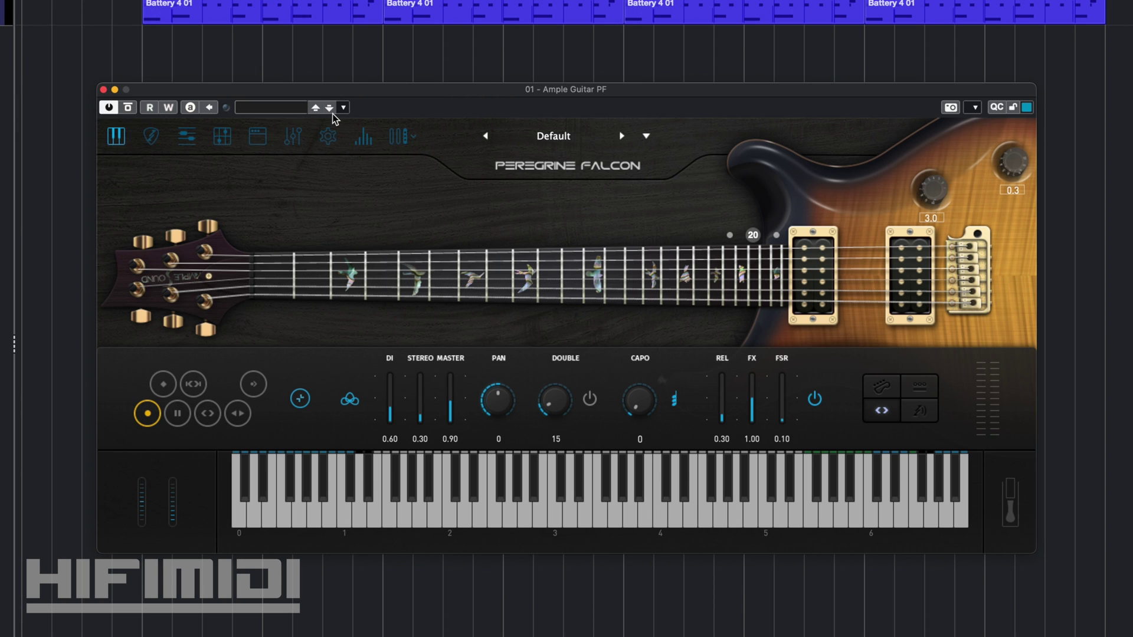
{"action": "left_click", "coordinate": [260, 140]}
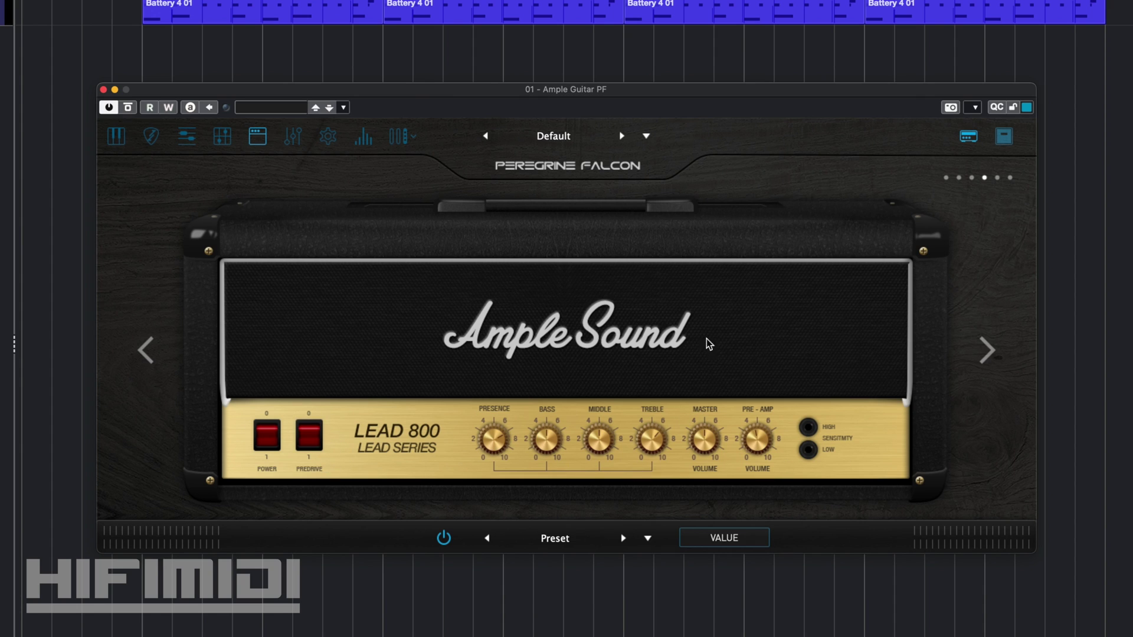
{"action": "left_click", "coordinate": [292, 137]}
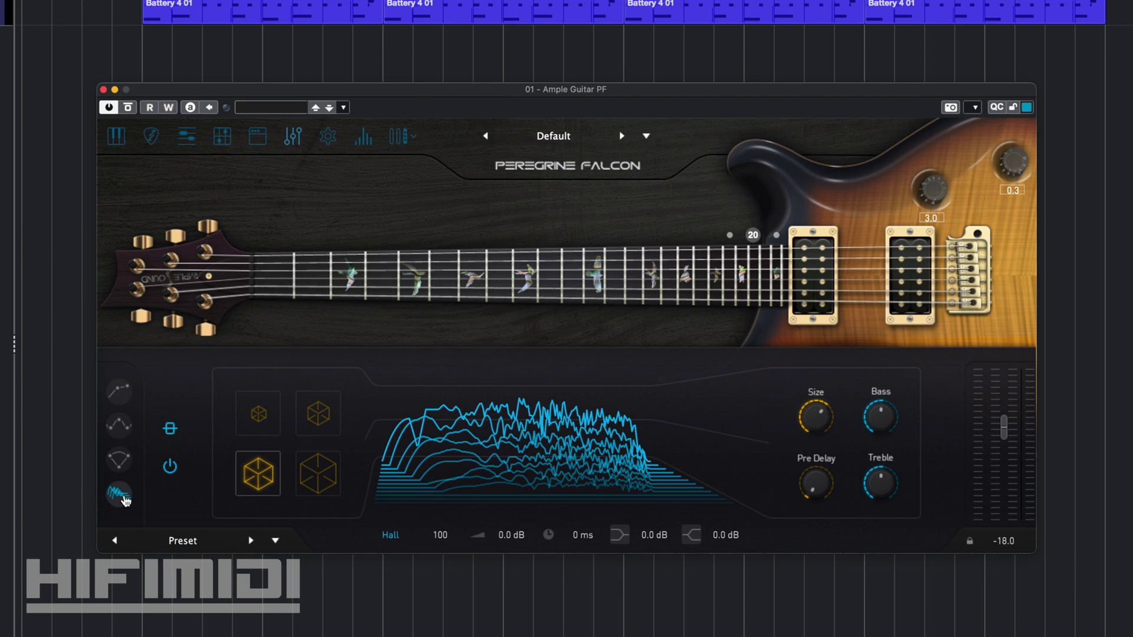
{"action": "left_click", "coordinate": [170, 466]}
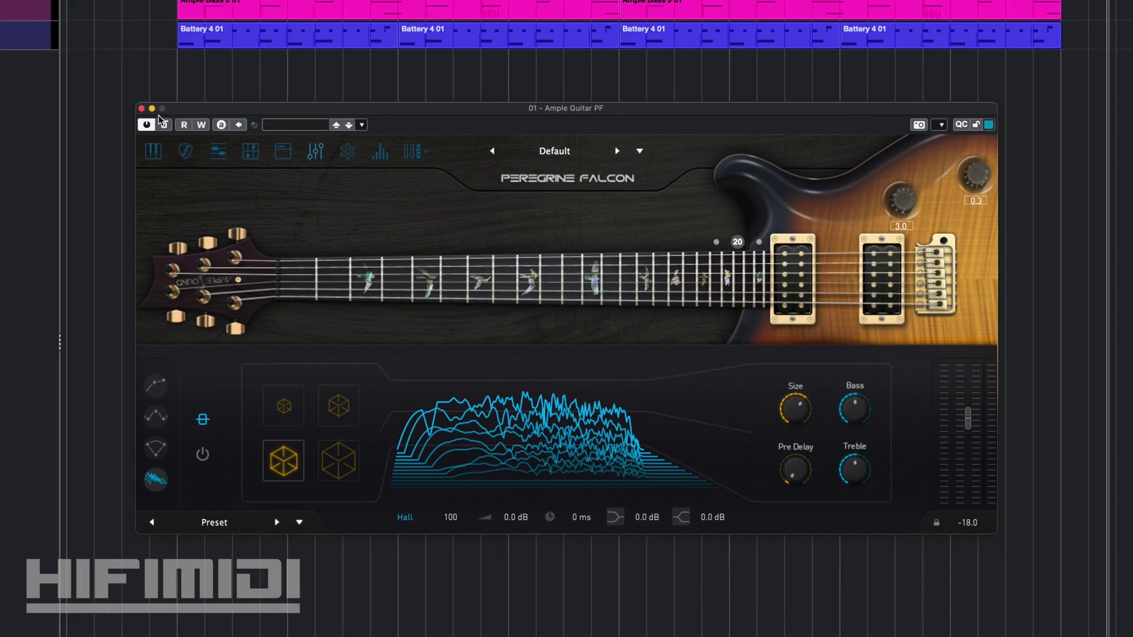
{"action": "left_click", "coordinate": [141, 107]}
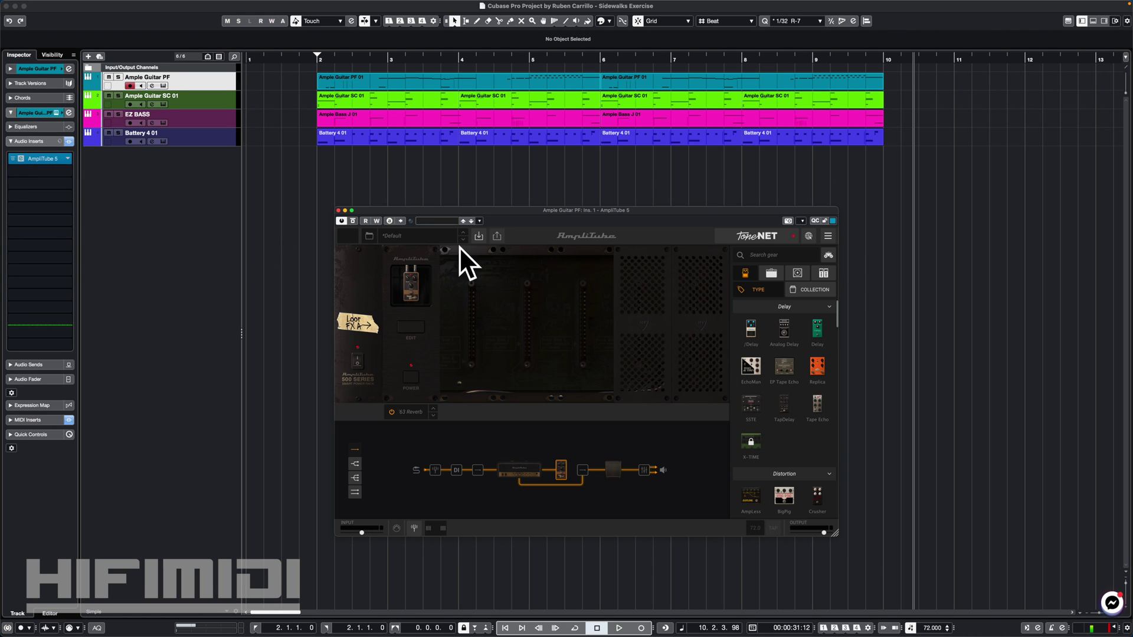
- Inspect the AmpliTube 5 insert on the Ample Guitar PF track and close its window
{"action": "left_click_drag", "start_coordinate": [508, 210], "coordinate": [487, 157]}
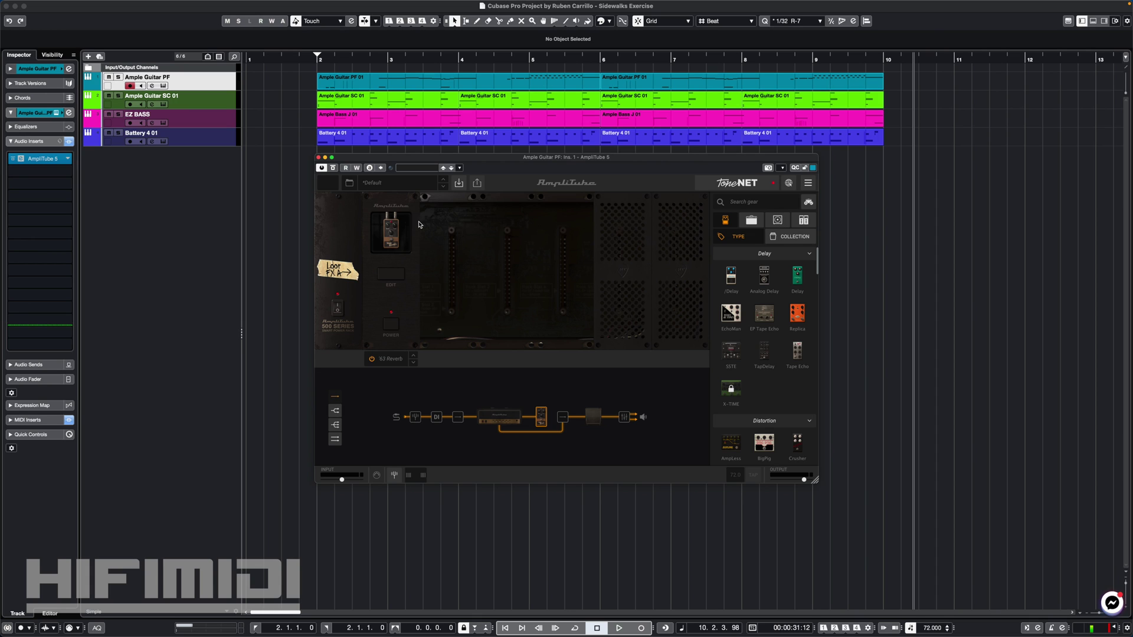
{"action": "left_click", "coordinate": [318, 157]}
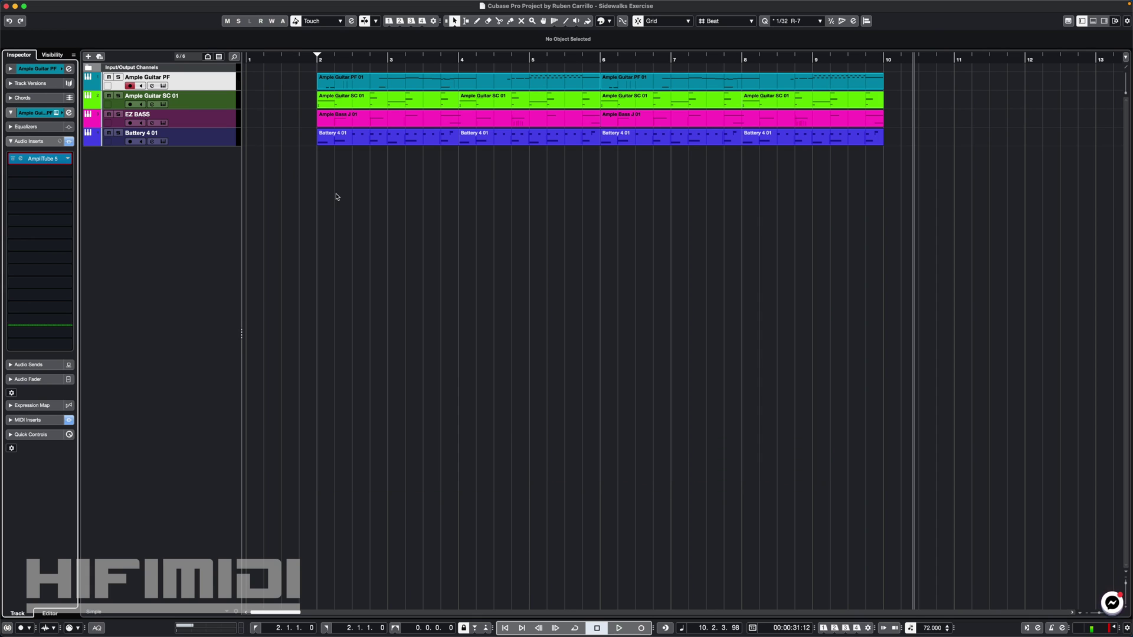
- Return the playhead to the start of bar 2 and open the first Ample Guitar PF 01 part in the Key Editor
{"action": "key", "text": "KP_0"}
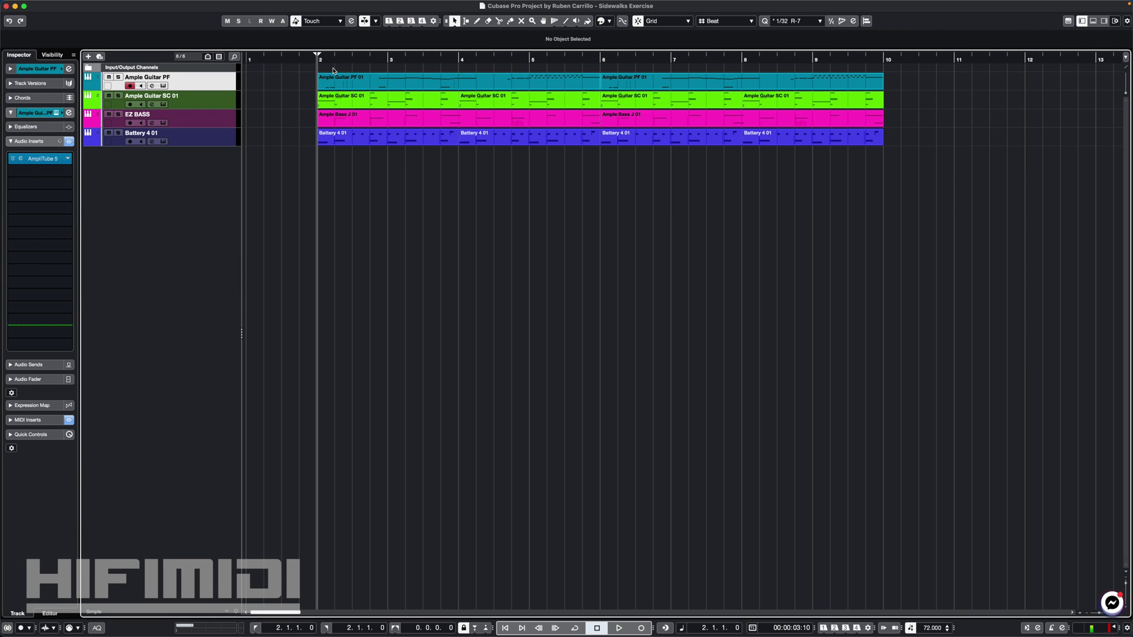
{"action": "double_click", "coordinate": [329, 76]}
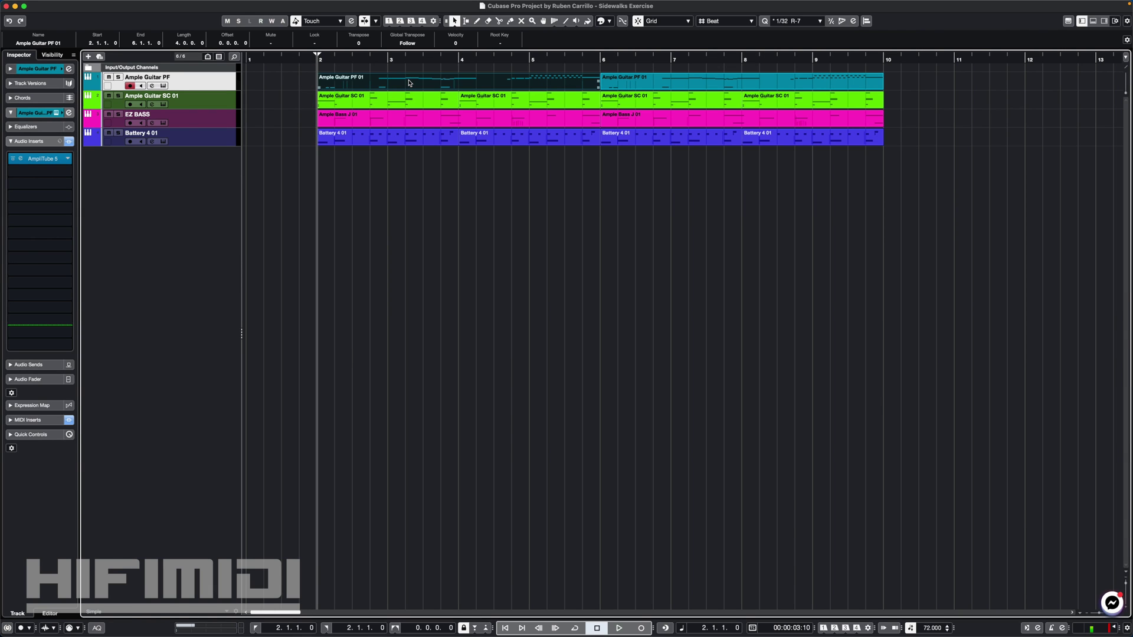
{"action": "left_click", "coordinate": [1098, 314]}
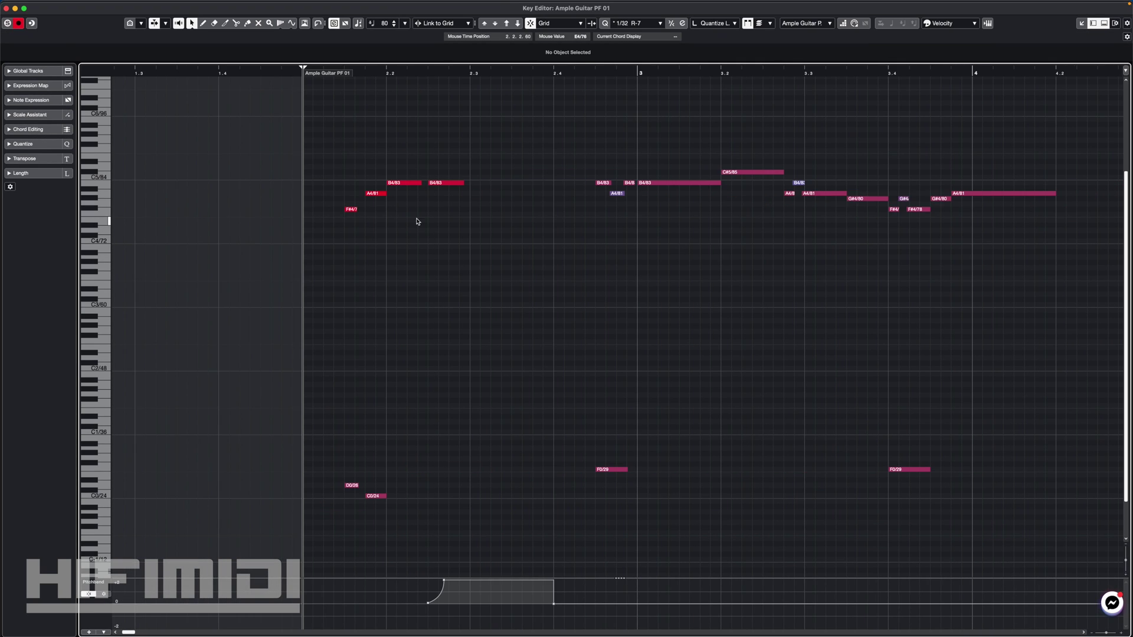
{"action": "scroll", "coordinate": [417, 221], "scroll_direction": "right", "scroll_amount": 4}
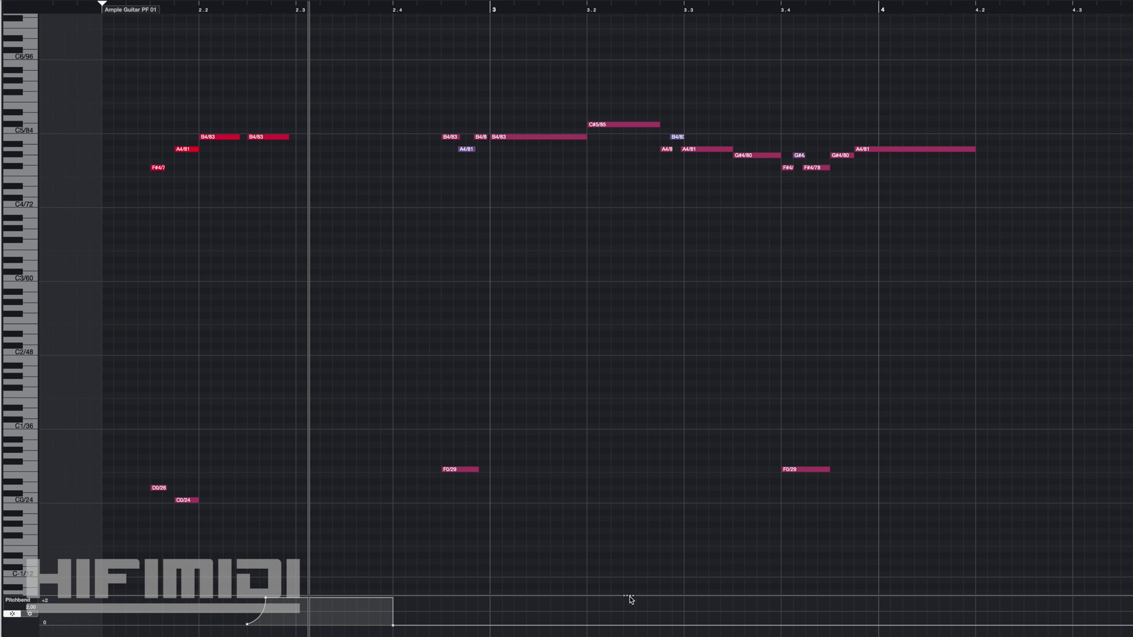
- Enlarge the Pitchbend controller lane so the bend curve can be read alongside the notes
{"action": "left_click_drag", "start_coordinate": [628, 596], "coordinate": [629, 506]}
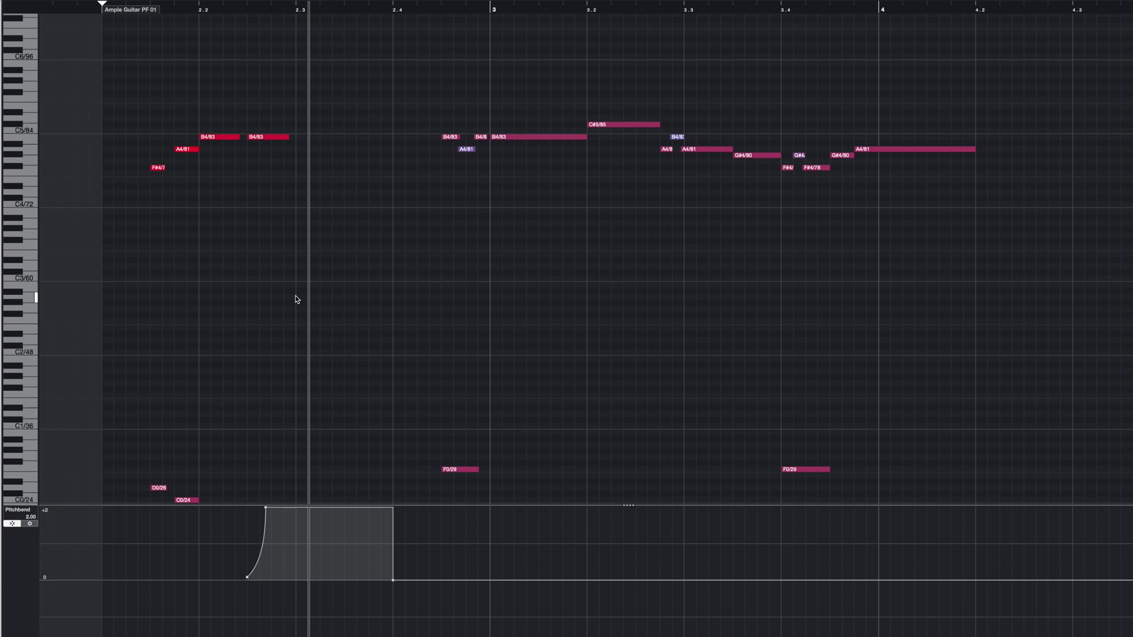
{"action": "scroll", "coordinate": [296, 299], "scroll_direction": "down", "scroll_amount": 3}
{"action": "scroll", "coordinate": [296, 299], "scroll_direction": "up", "scroll_amount": 1}
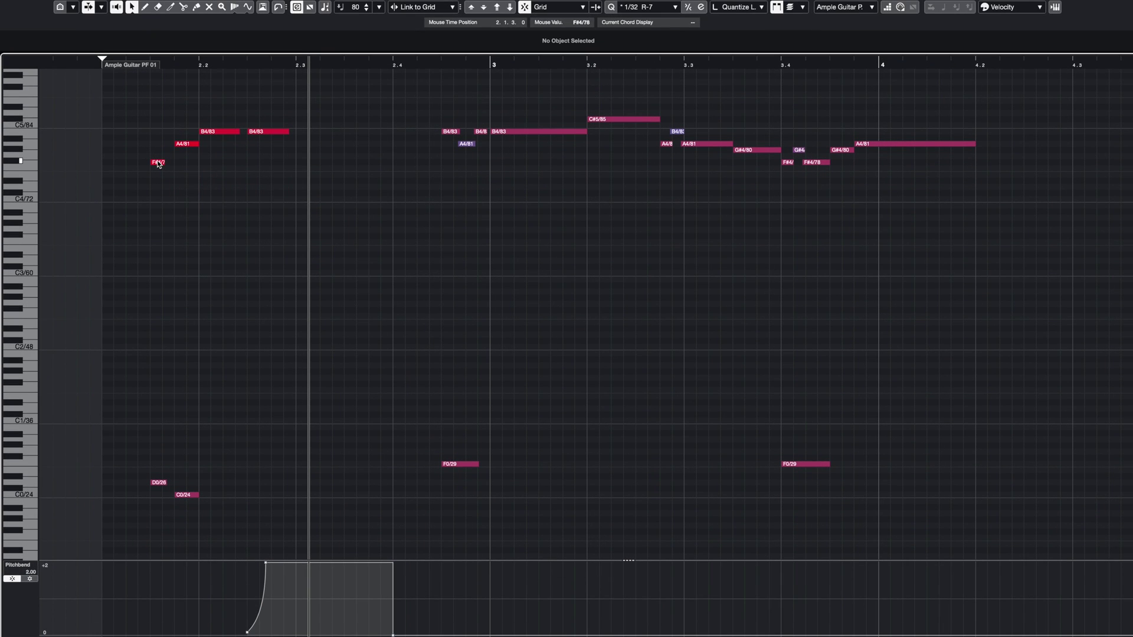
- Try to set the quantize preset to 1/16, and place the playhead at the start of bar 2
{"action": "left_click", "coordinate": [661, 7]}
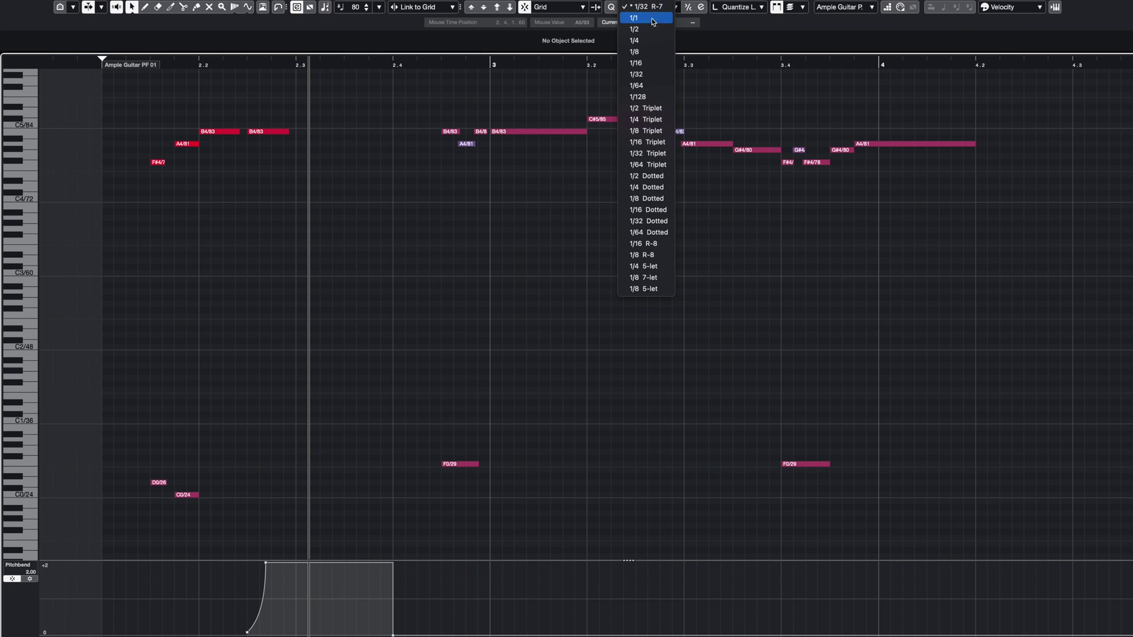
{"action": "left_click", "coordinate": [648, 57]}
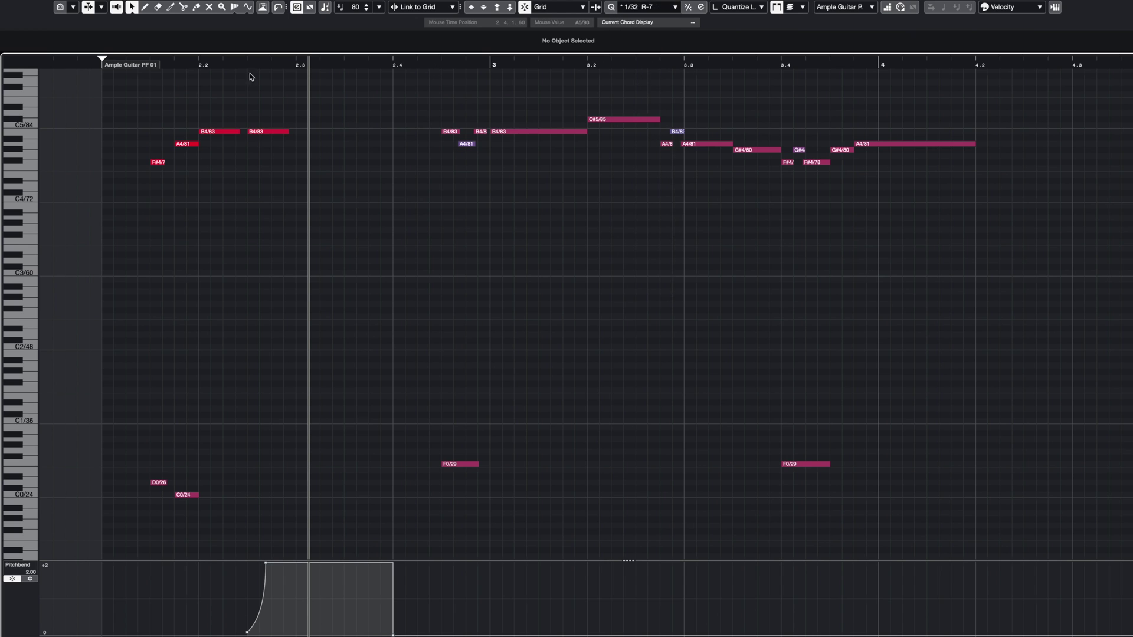
{"action": "left_click", "coordinate": [100, 61]}
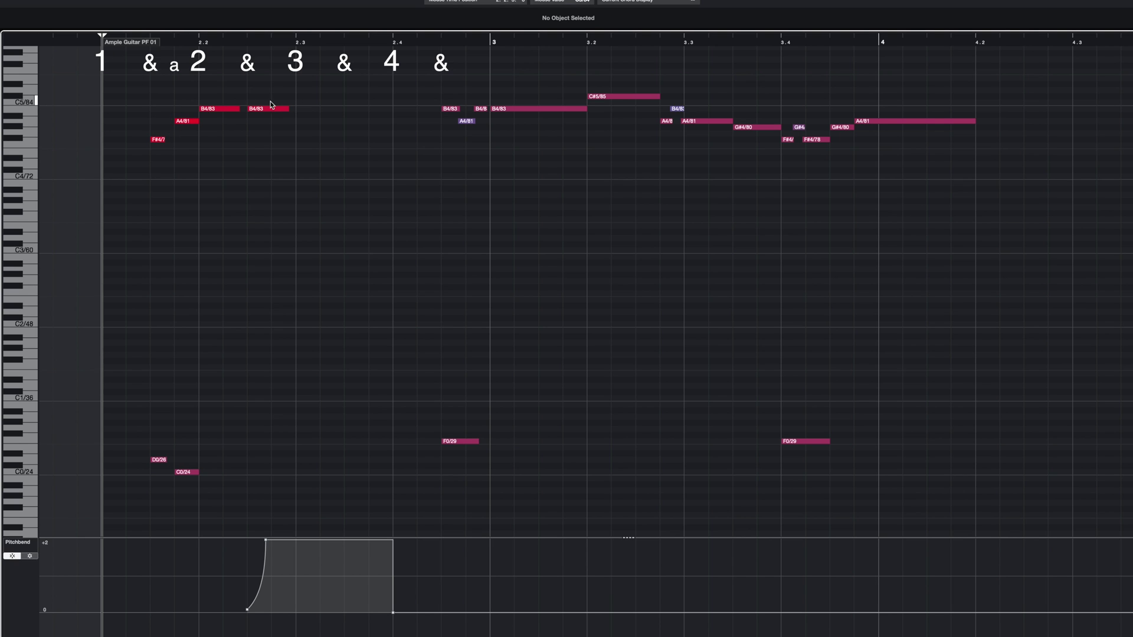
- Audition the opening phrase by selecting its F#4, A4 and two B4 notes one after another
{"action": "left_click", "coordinate": [158, 139]}
{"action": "left_click", "coordinate": [184, 122]}
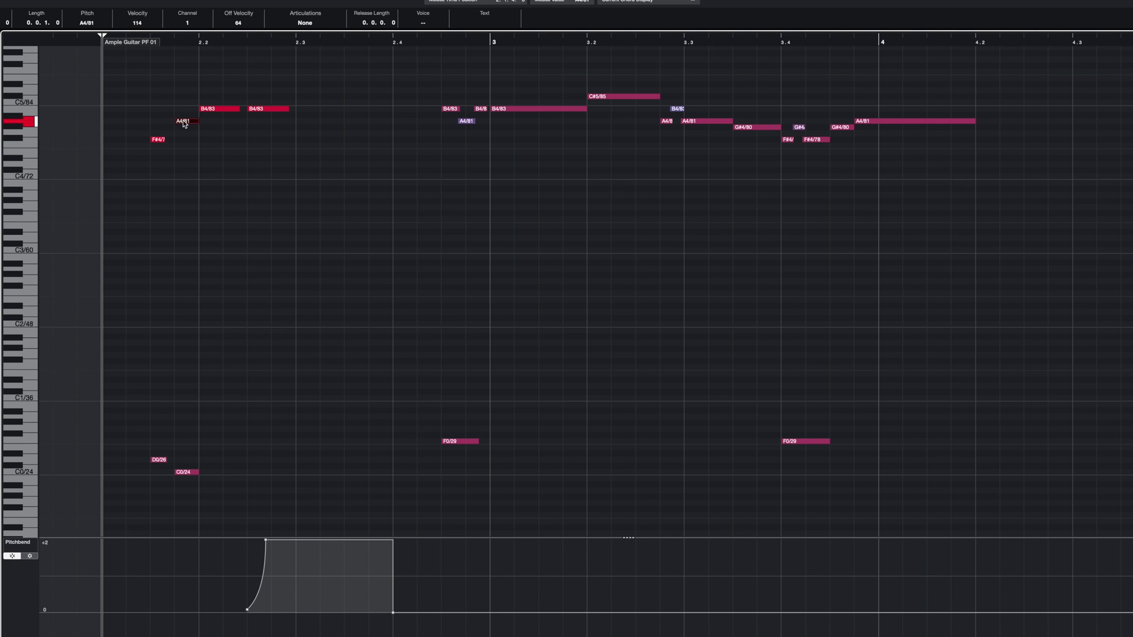
{"action": "left_click", "coordinate": [225, 115]}
{"action": "left_click", "coordinate": [224, 109]}
{"action": "left_click", "coordinate": [274, 112]}
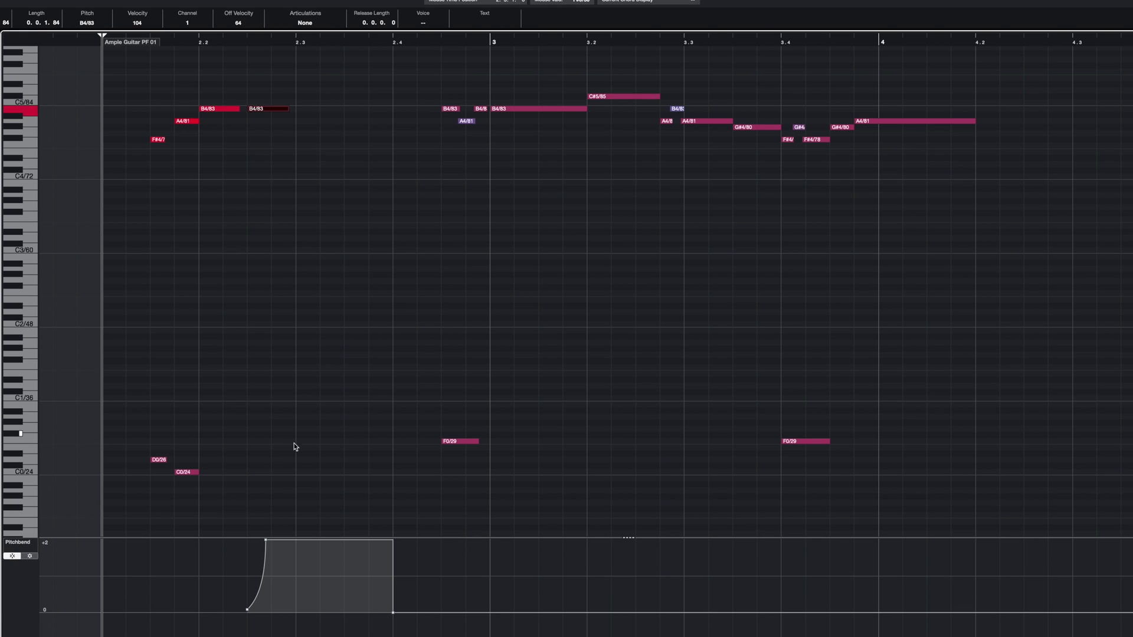
- Set the first pitch bend's start point to 0, nudge its peak slightly later at +2, and play the phrase
{"action": "left_click", "coordinate": [248, 612]}
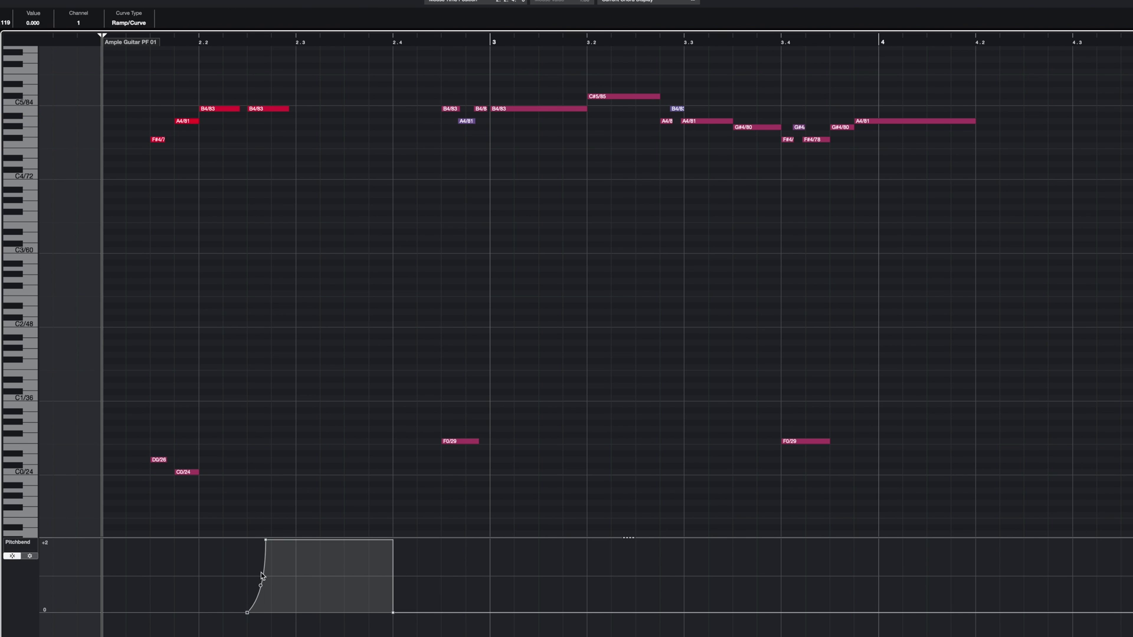
{"action": "scroll", "coordinate": [253, 131], "scroll_direction": "up", "scroll_amount": 6}
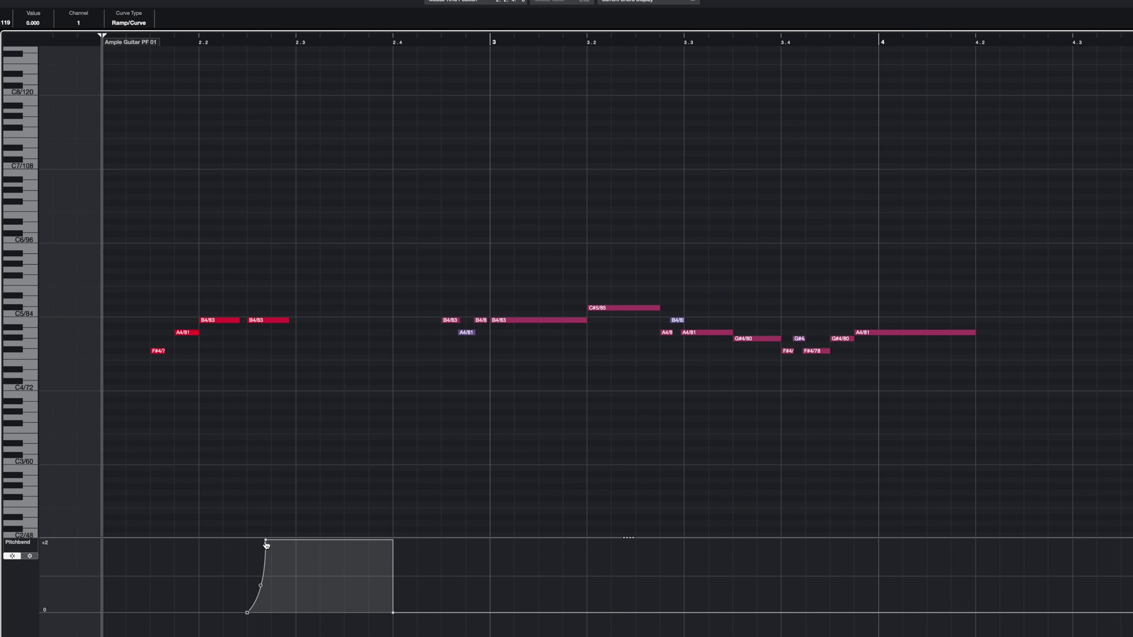
{"action": "mouse_move", "coordinate": [248, 617]}
{"action": "left_click_drag", "start_coordinate": [266, 543], "coordinate": [267, 543]}
{"action": "key", "text": "space"}
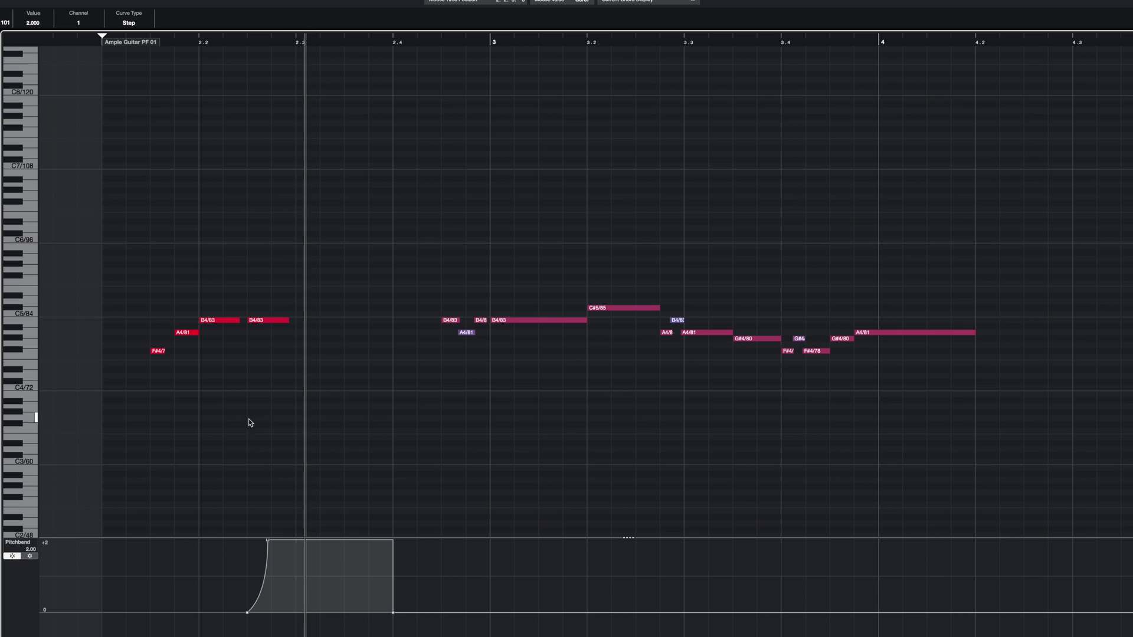
- Select the D0 keyswitch below the opening F#4 note and play the phrase from the start of bar 2
{"action": "scroll", "coordinate": [197, 407], "scroll_direction": "down", "scroll_amount": 5}
{"action": "scroll", "coordinate": [197, 408], "scroll_direction": "down", "scroll_amount": 2}
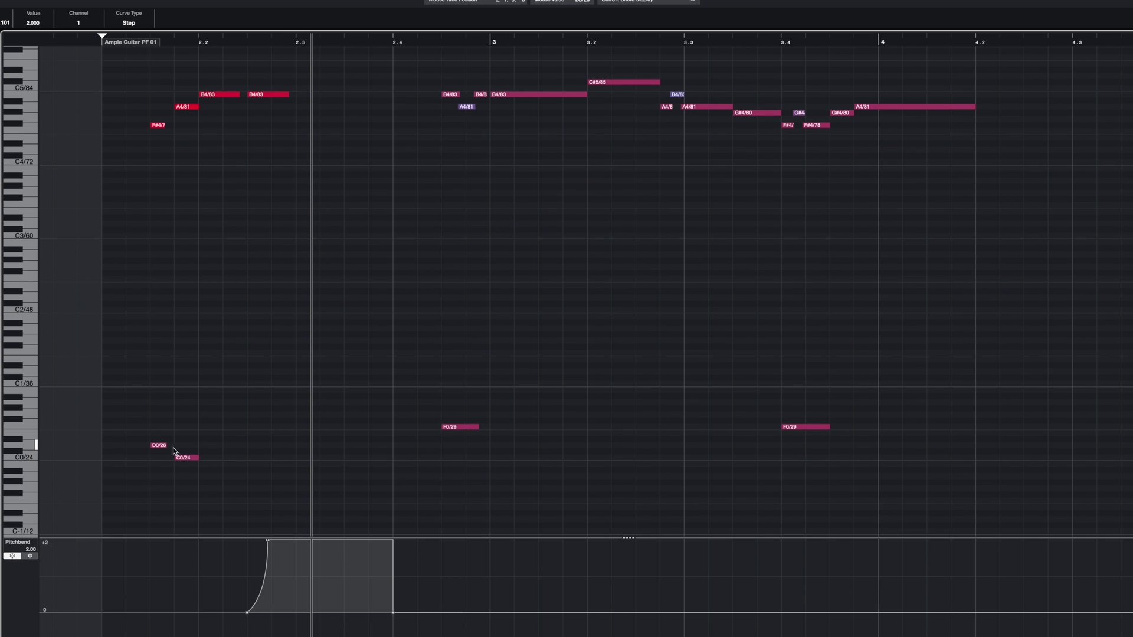
{"action": "left_click", "coordinate": [155, 448]}
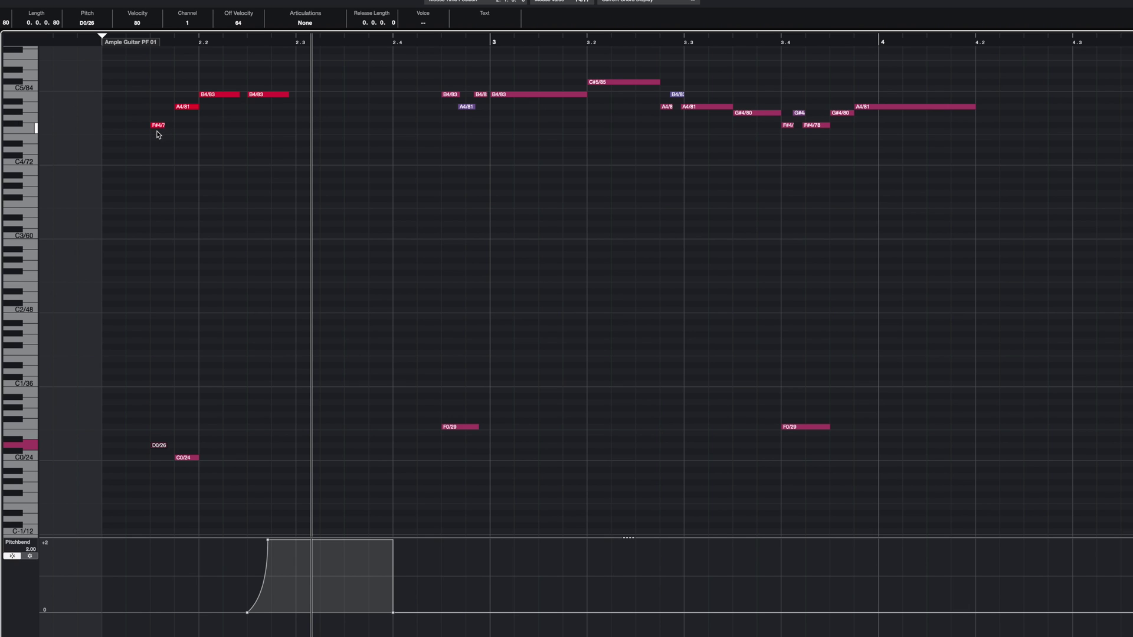
{"action": "left_click", "coordinate": [103, 39]}
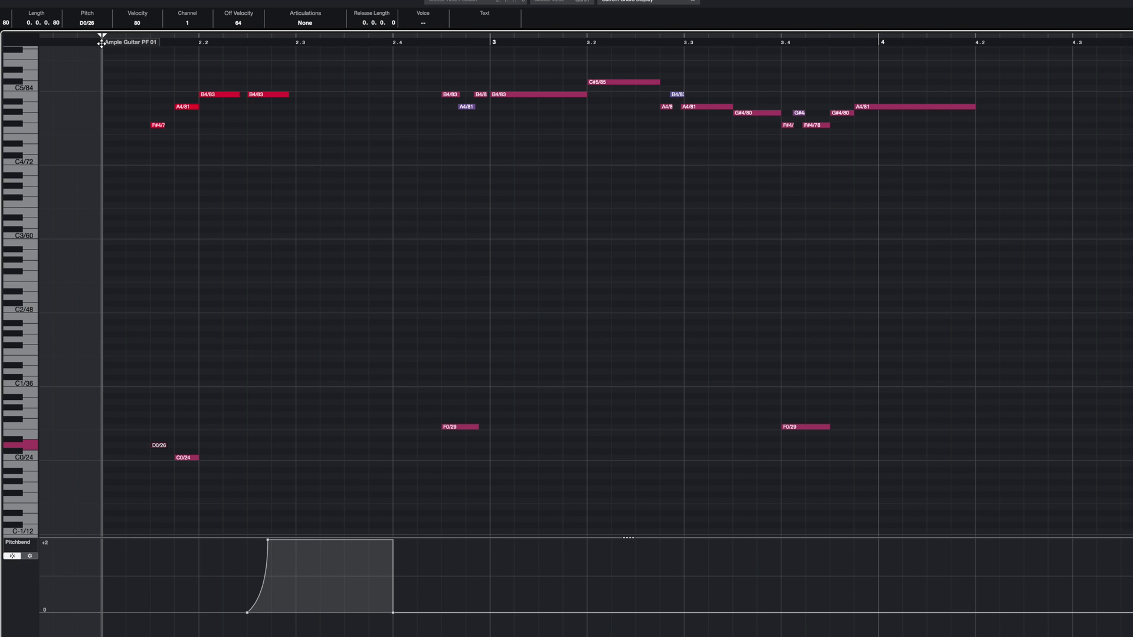
{"action": "key", "text": "space"}
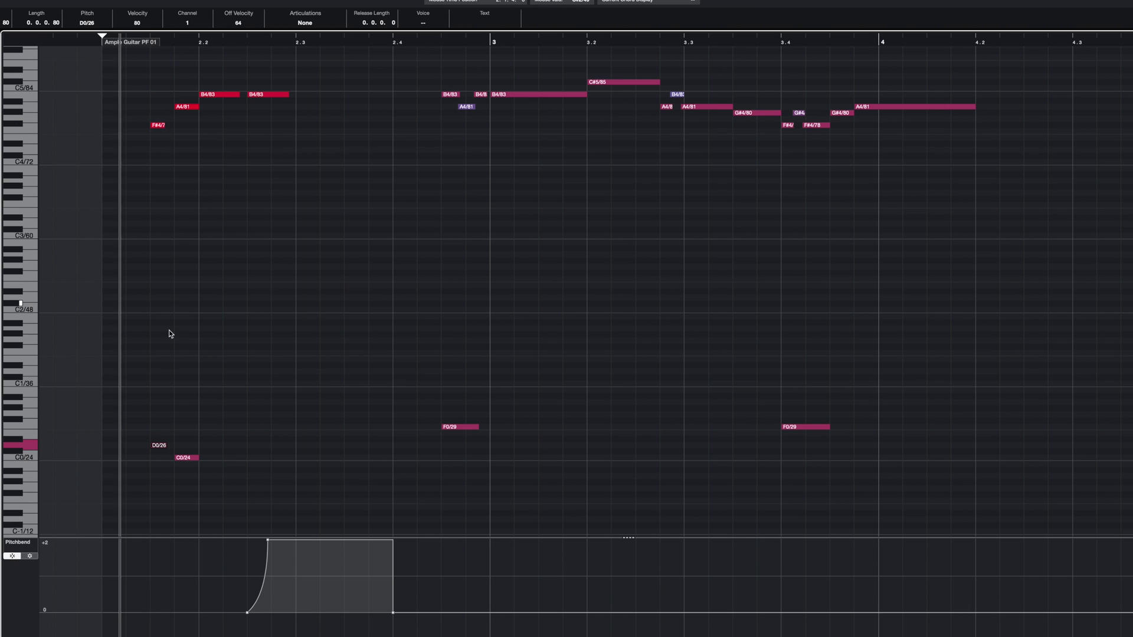
- Select the C0 keyswitch below the opening A4 note and play the opening phrase again
{"action": "left_click", "coordinate": [189, 459]}
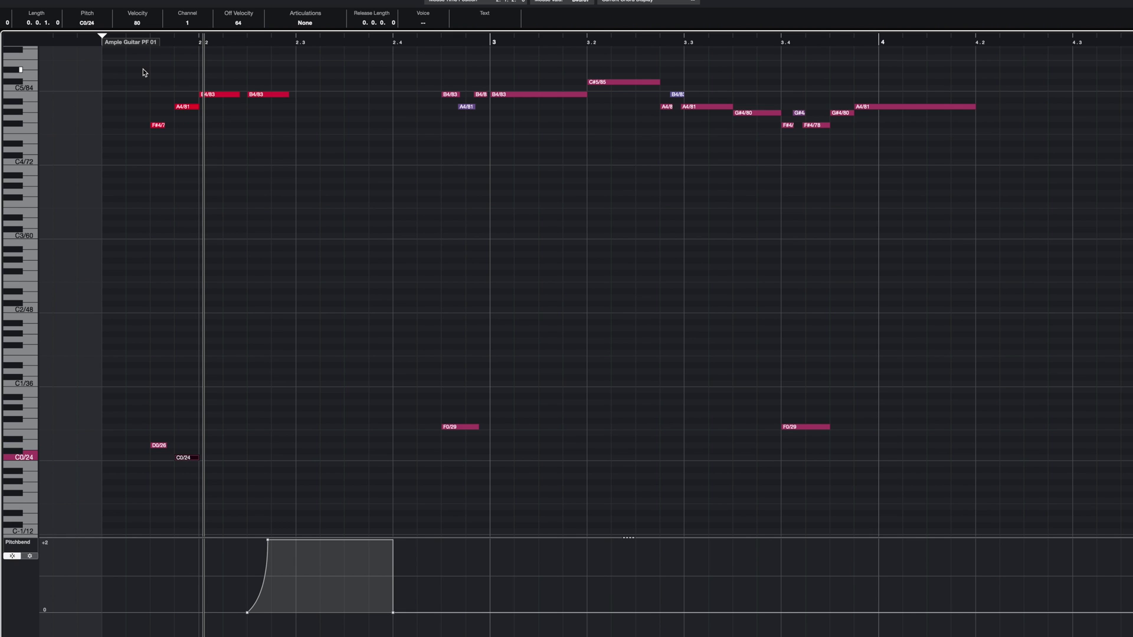
{"action": "key", "text": "space"}
{"action": "key", "text": "space"}
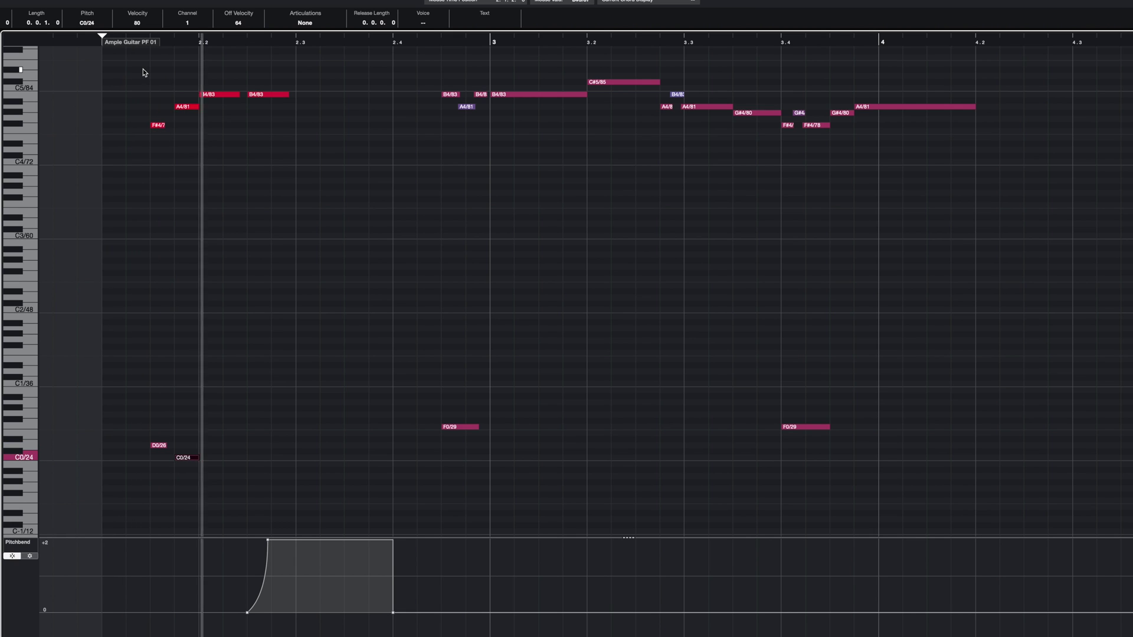
{"action": "key", "text": "space"}
{"action": "key", "text": "space"}
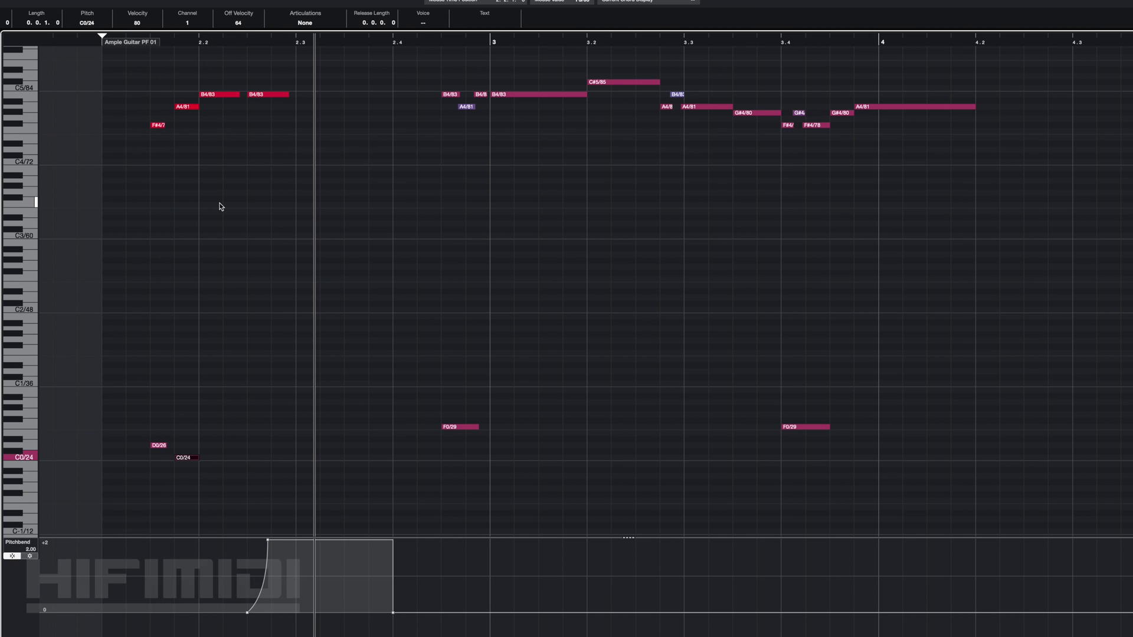
- Play the second phrase leading into bar 4, and replay it from the start of bar 3
{"action": "scroll", "coordinate": [348, 113], "scroll_direction": "right", "scroll_amount": 3}
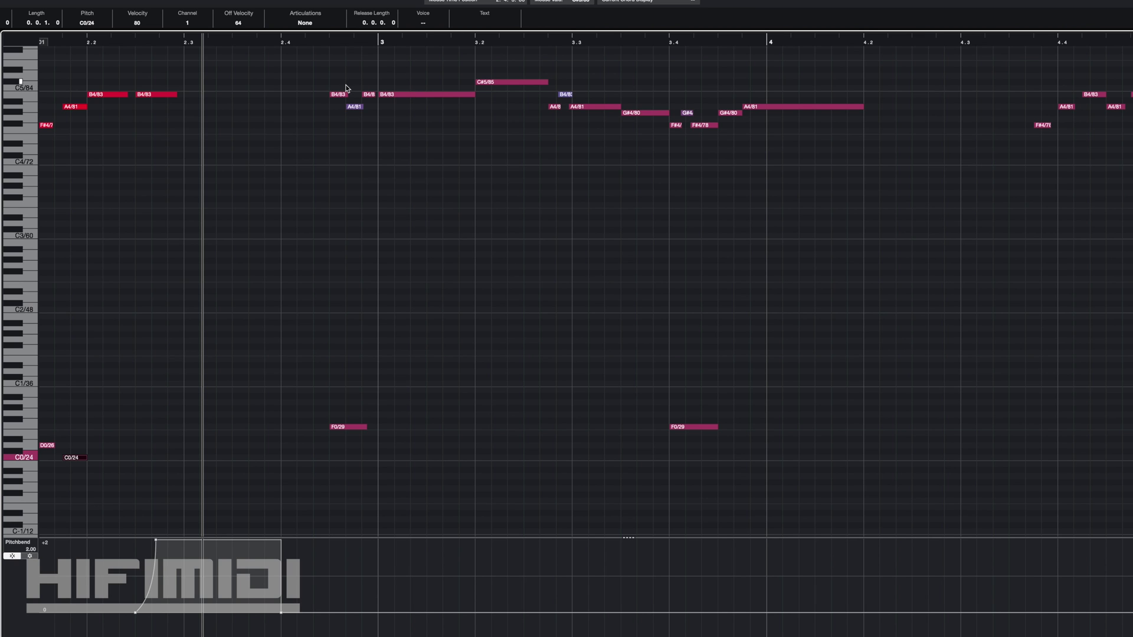
{"action": "key", "text": "space"}
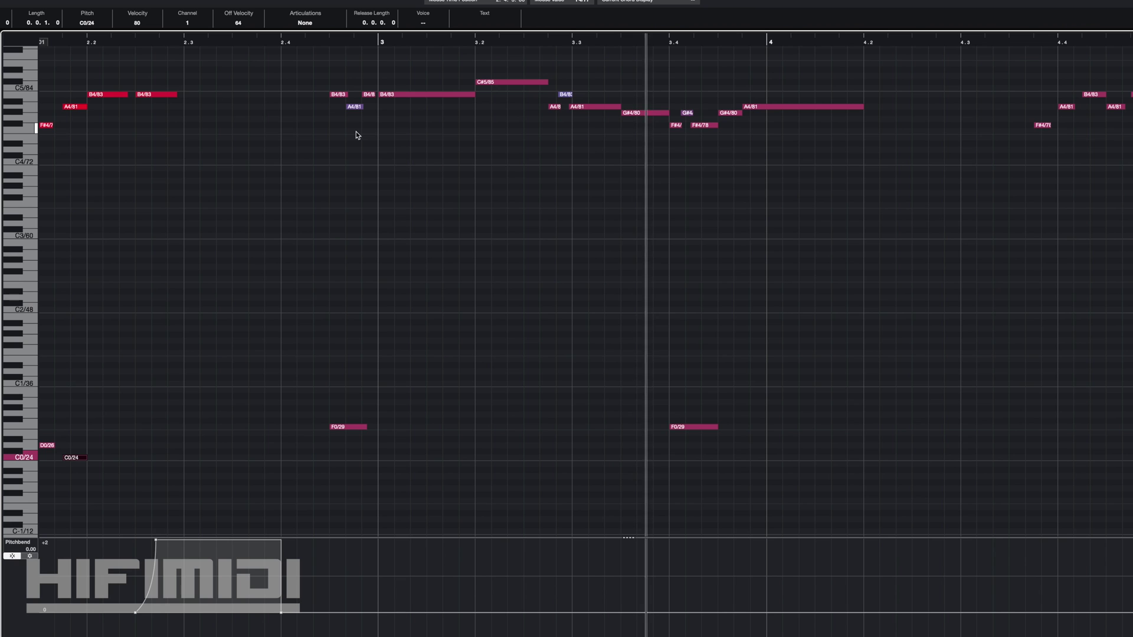
{"action": "key", "text": "space"}
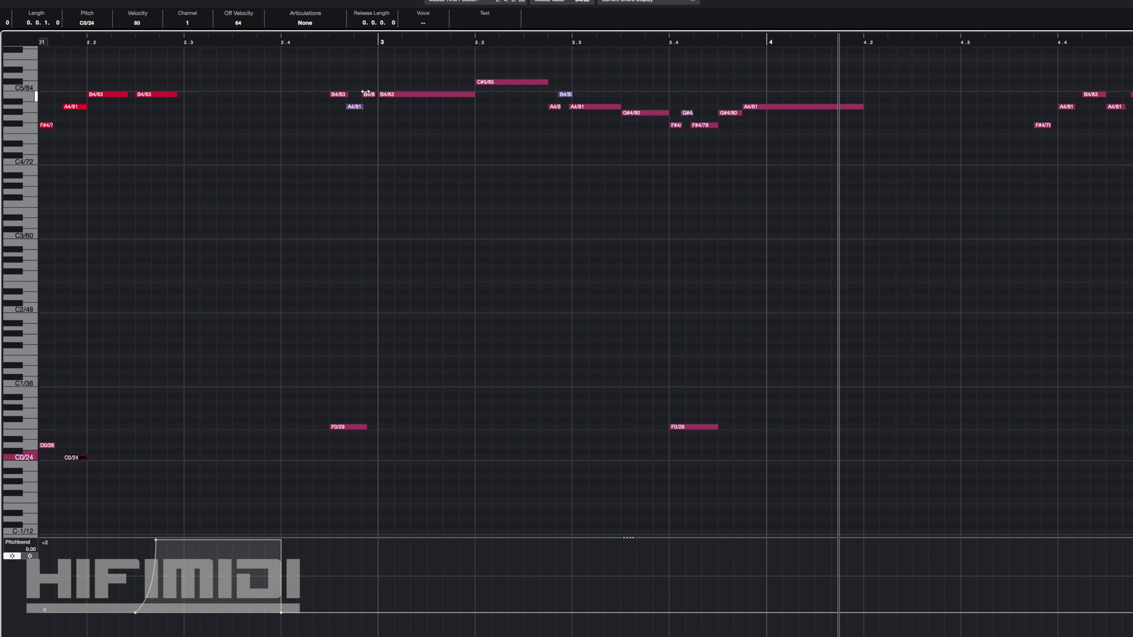
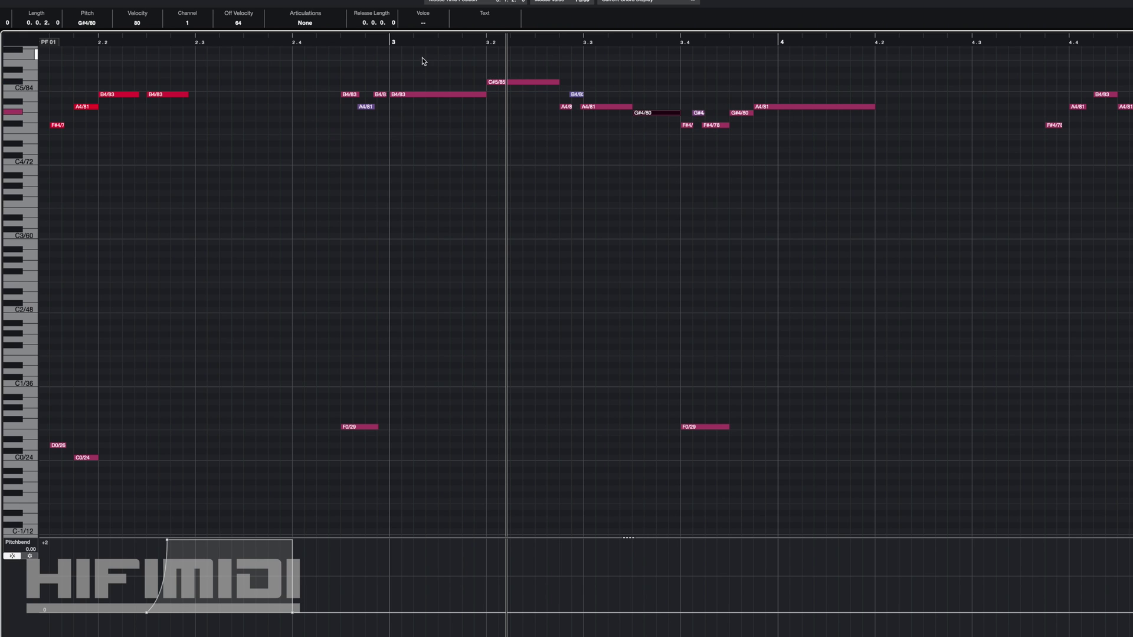
{"action": "left_click", "coordinate": [392, 42]}
{"action": "key", "text": "space"}
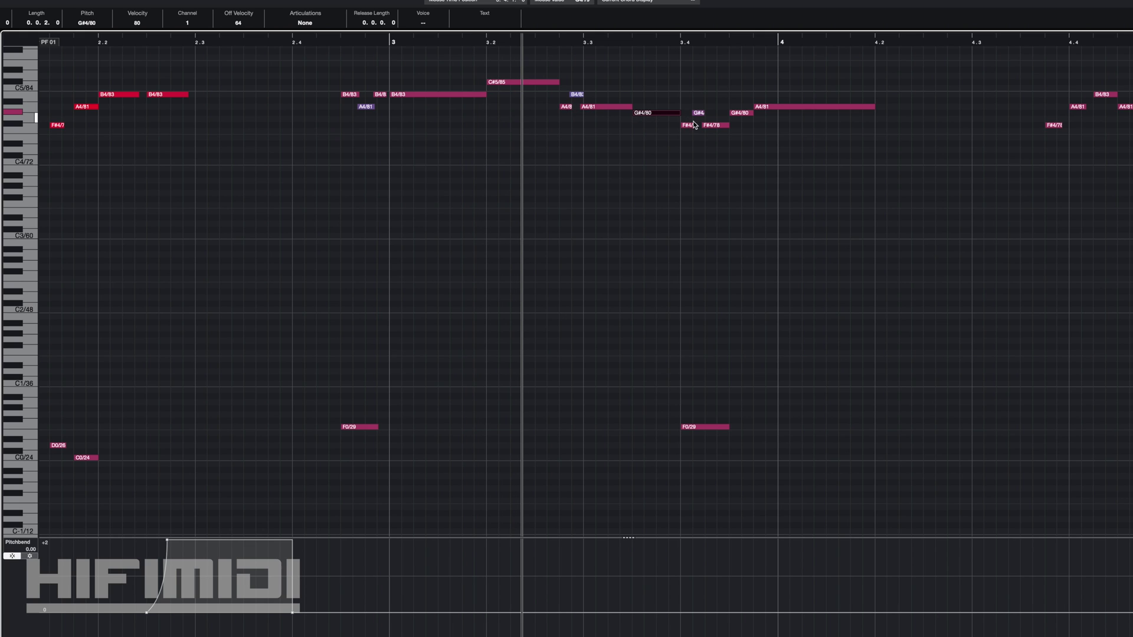
- Delete the short notes between the C#5 in bar 3 and the long A4 before bar 4
{"action": "left_click_drag", "start_coordinate": [581, 71], "coordinate": [560, 121]}
{"action": "key", "text": "Delete"}
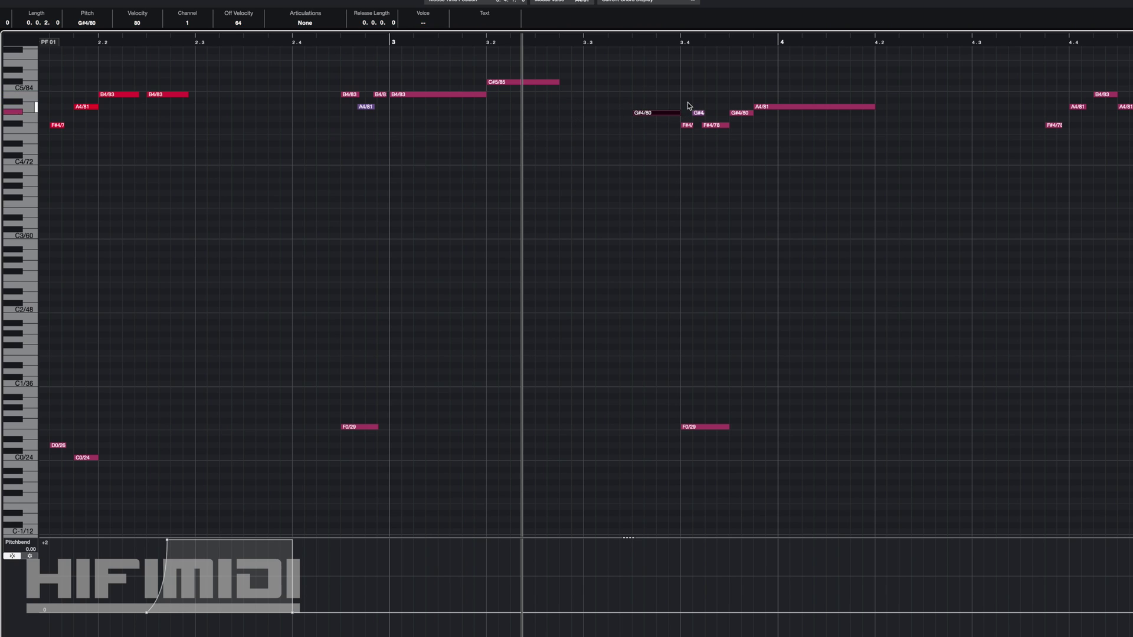
{"action": "left_click_drag", "start_coordinate": [653, 79], "coordinate": [741, 144]}
{"action": "key", "text": "Delete"}
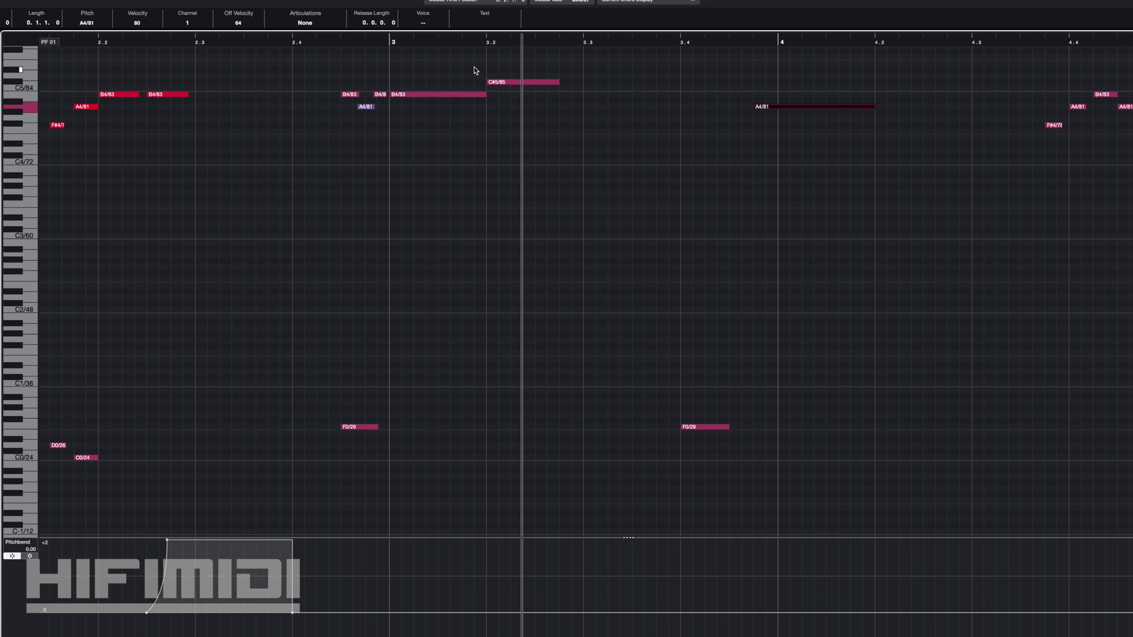
- Play the lead-in to bar 3 and redraw the run as A4 at 3.3, G#4, F#4 at 3.4 and G#4 before the long A4
{"action": "left_click", "coordinate": [347, 38]}
{"action": "key", "text": "space"}
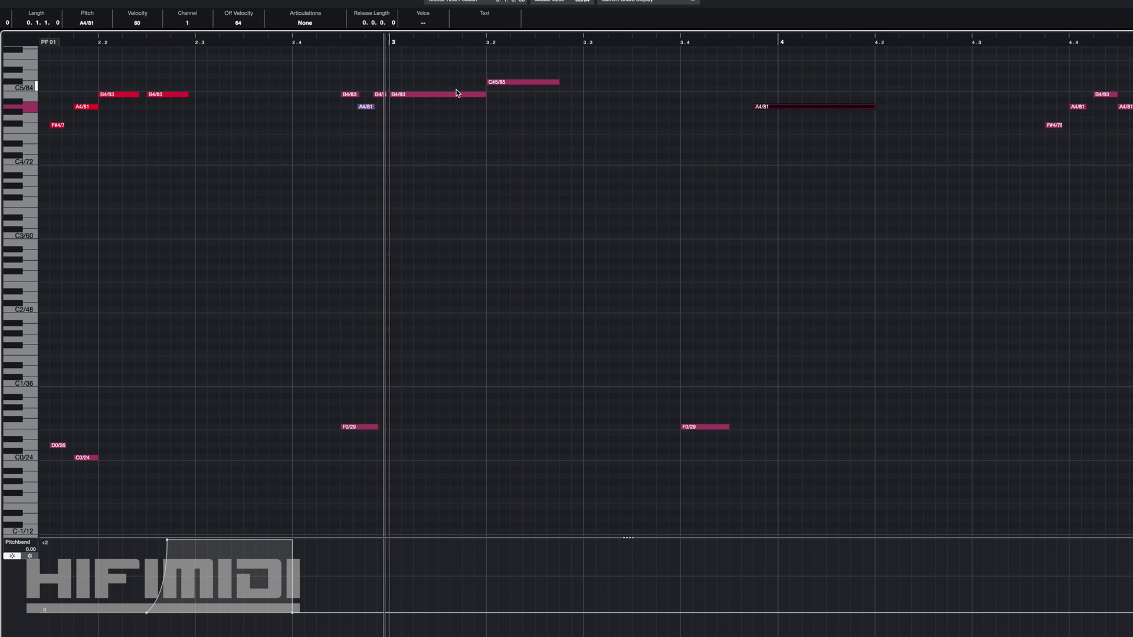
{"action": "left_click", "coordinate": [590, 106]}
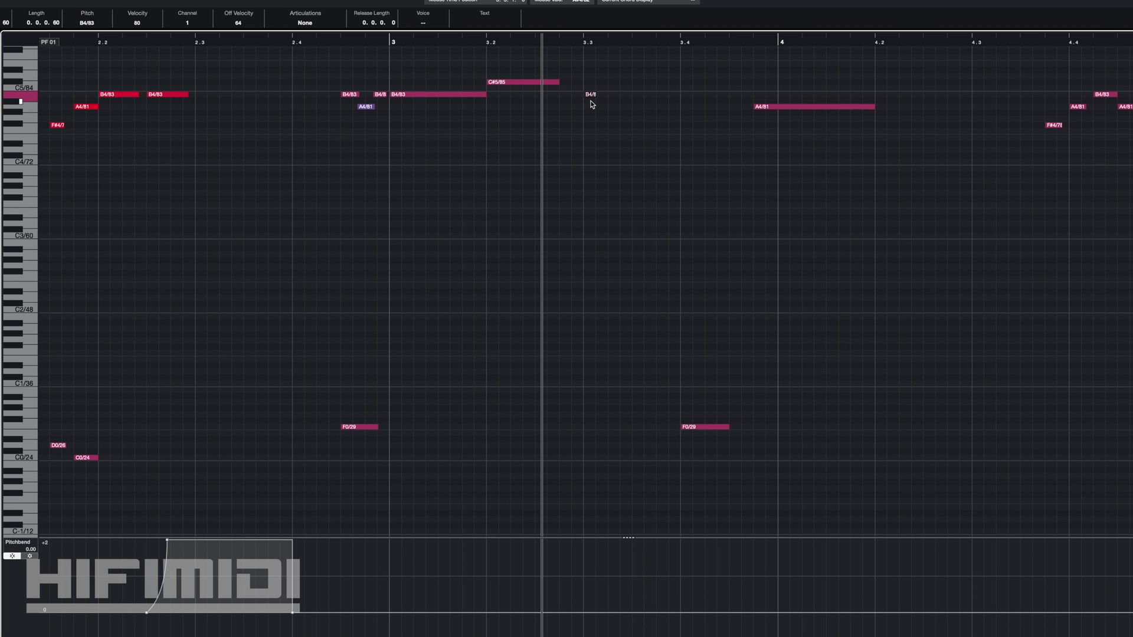
{"action": "left_click", "coordinate": [639, 112]}
{"action": "left_click", "coordinate": [687, 124]}
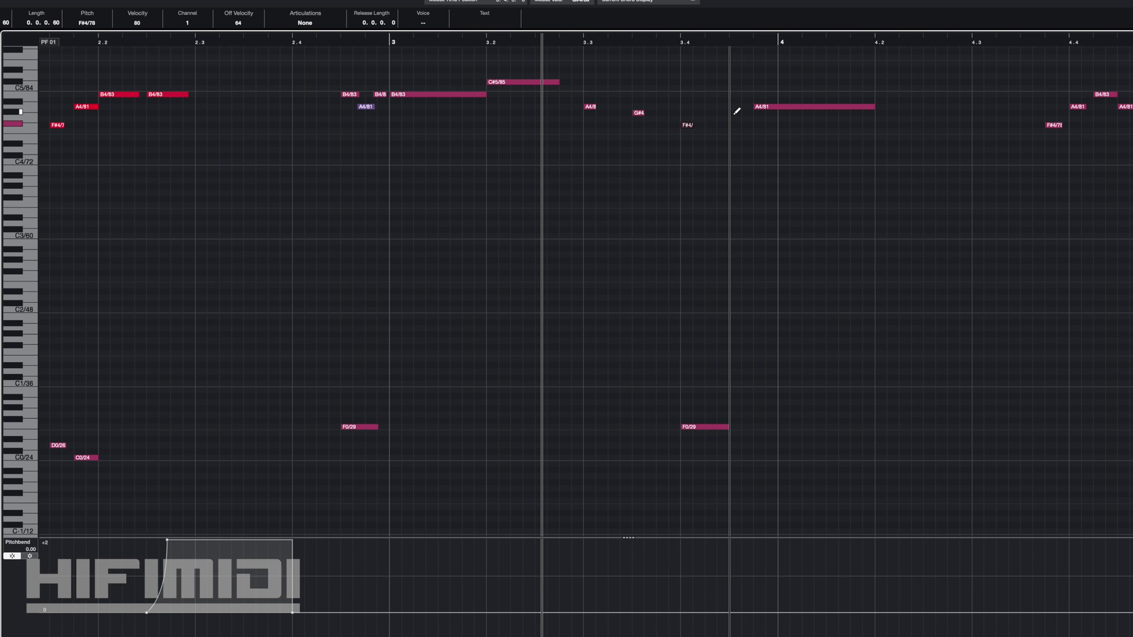
{"action": "left_click", "coordinate": [744, 112]}
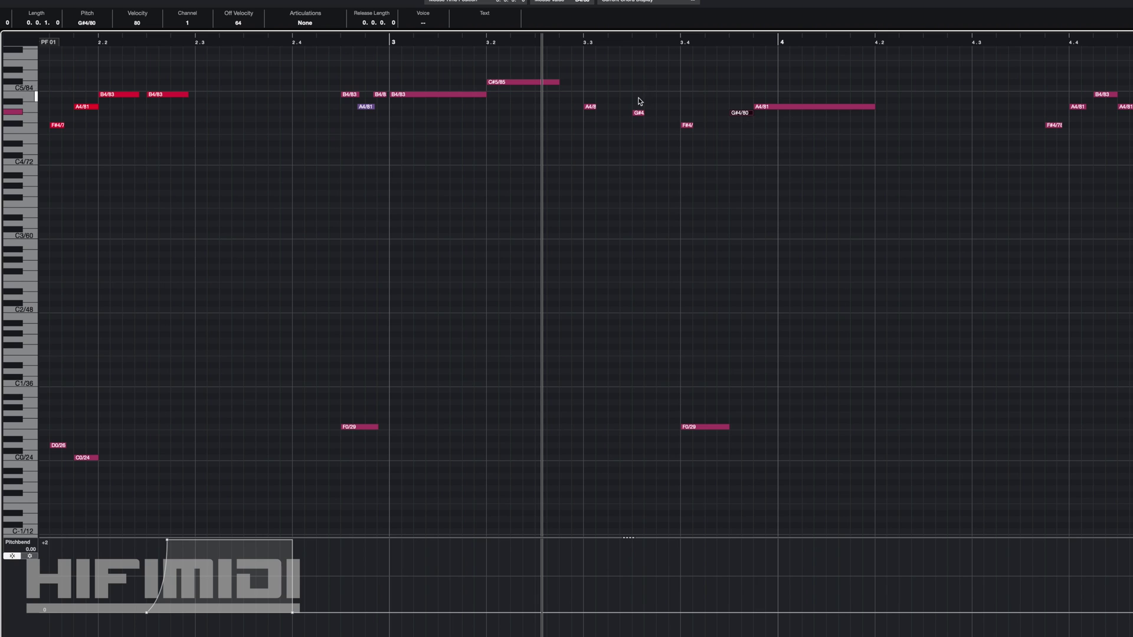
- Extend the new A4, G#4 and F#4 notes with legato so they connect, and play the phrase from around 2.4
{"action": "left_click_drag", "start_coordinate": [586, 93], "coordinate": [696, 147]}
{"action": "key", "text": "ctrl+l"}
{"action": "left_click", "coordinate": [340, 42]}
{"action": "key", "text": "space"}
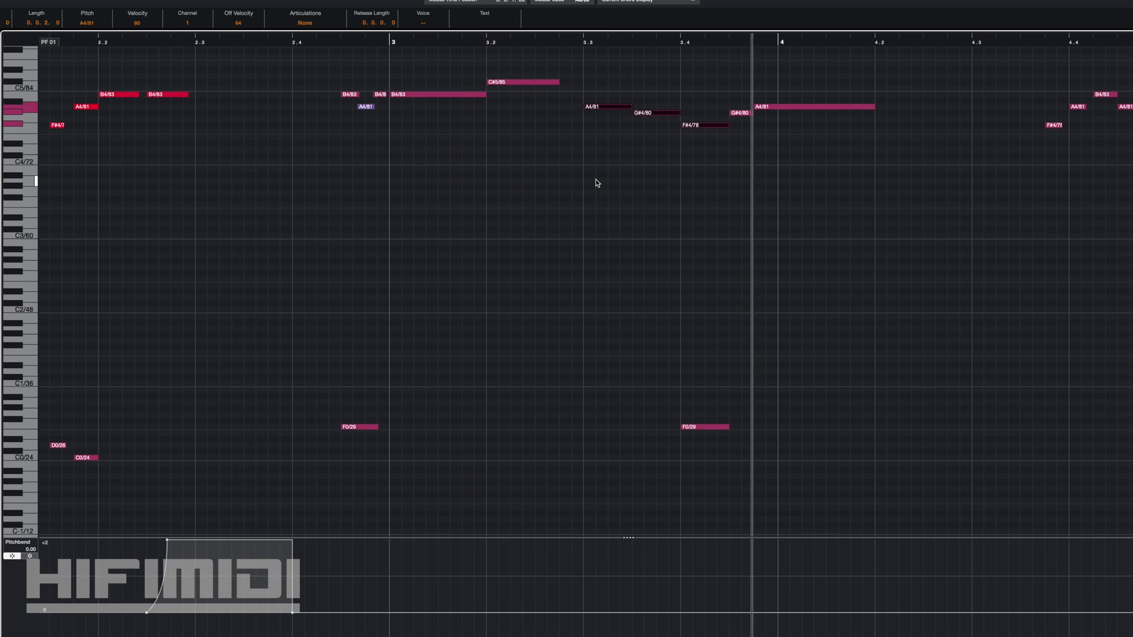
{"action": "key", "text": "space"}
{"action": "left_click", "coordinate": [632, 158]}
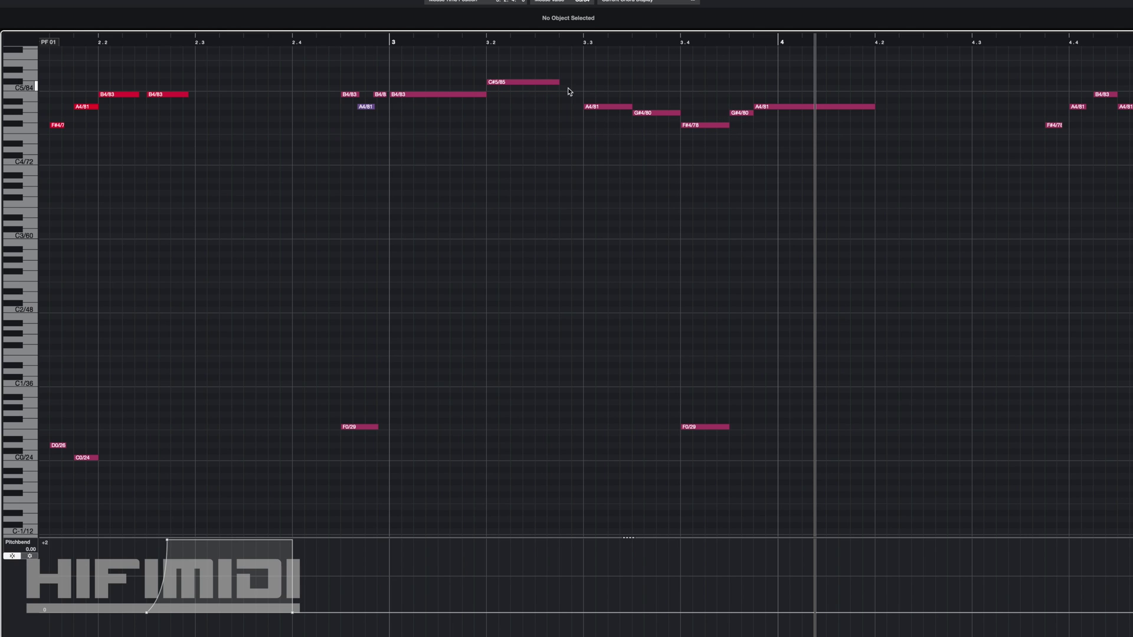
- Draw two short grace notes, A4 followed by B4, directly before the A4 at 3.3
{"action": "key", "text": "8"}
{"action": "left_click", "coordinate": [565, 106]}
{"action": "left_click", "coordinate": [578, 94]}
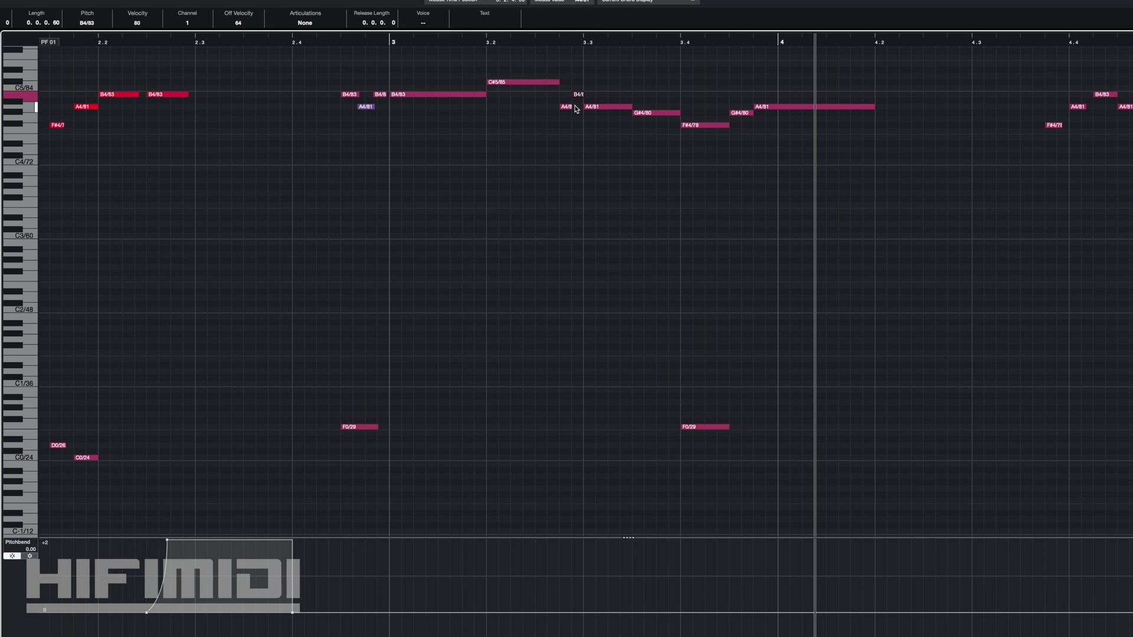
{"action": "left_click", "coordinate": [585, 76]}
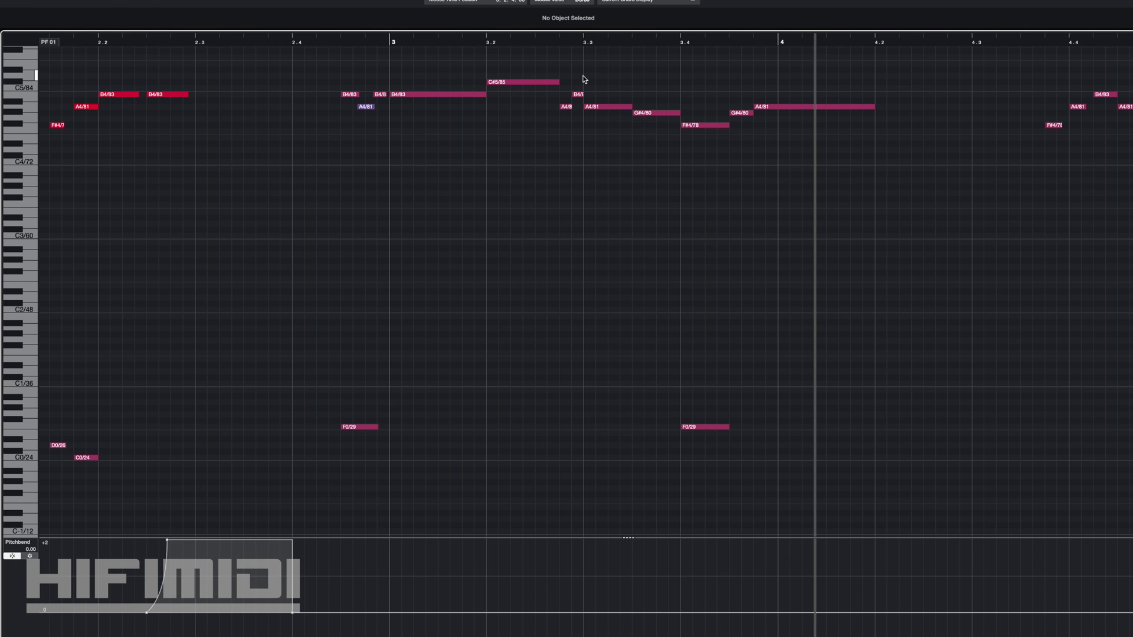
- Open the lead guitar's Ample Guitar PF instrument, examine the articulation controls on its main panel, and close it
{"action": "key", "text": "e"}
{"action": "left_click", "coordinate": [259, 203]}
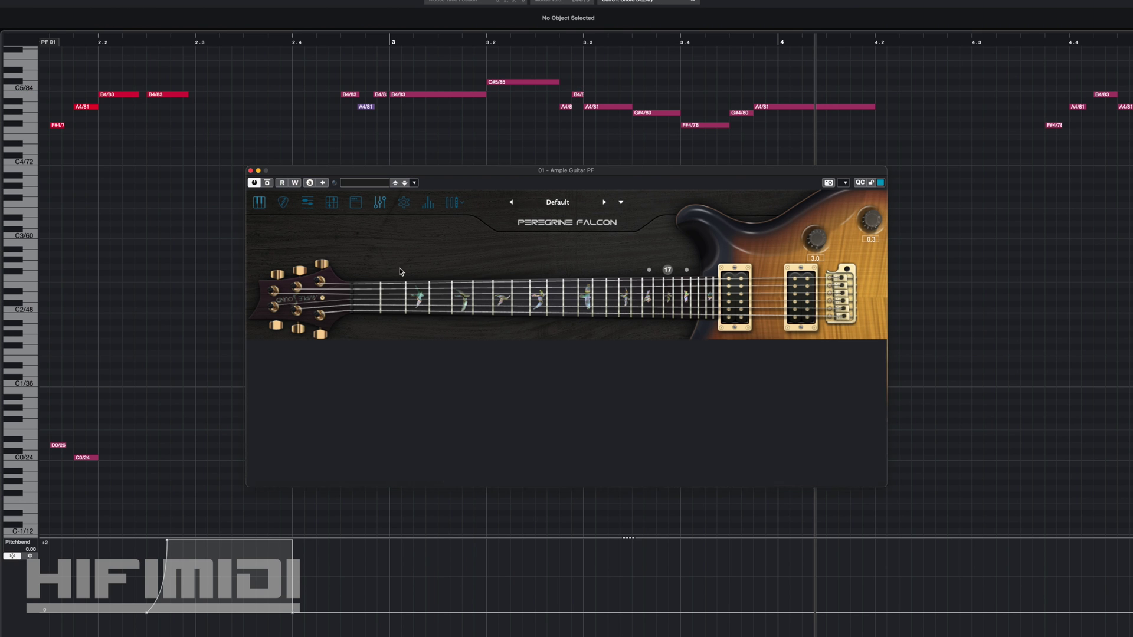
{"action": "left_click", "coordinate": [782, 393]}
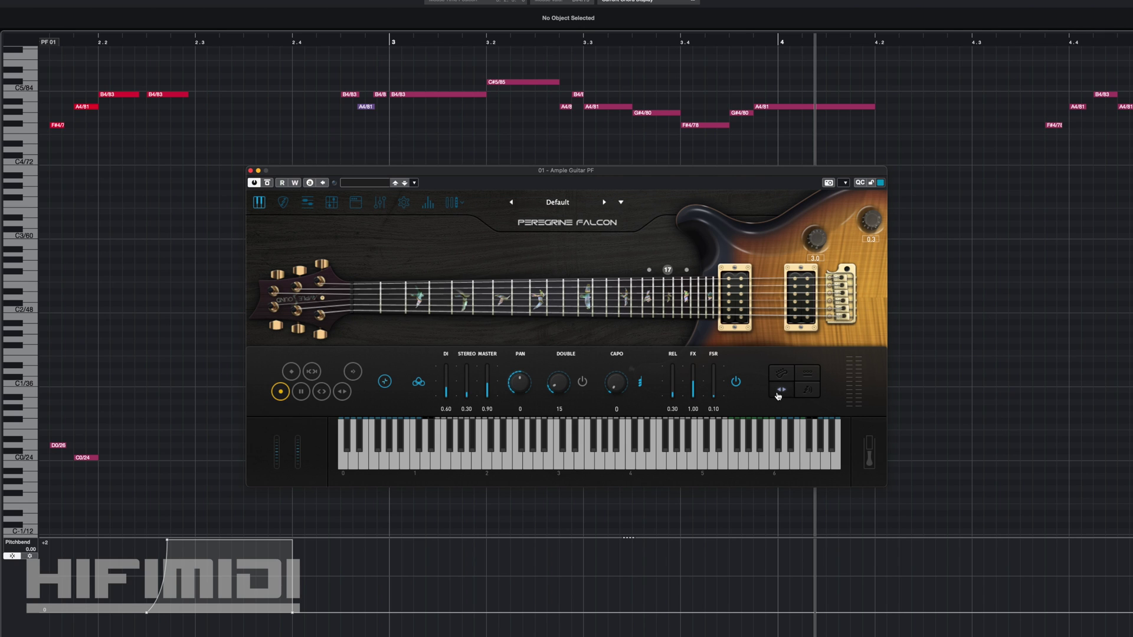
{"action": "left_click", "coordinate": [250, 171]}
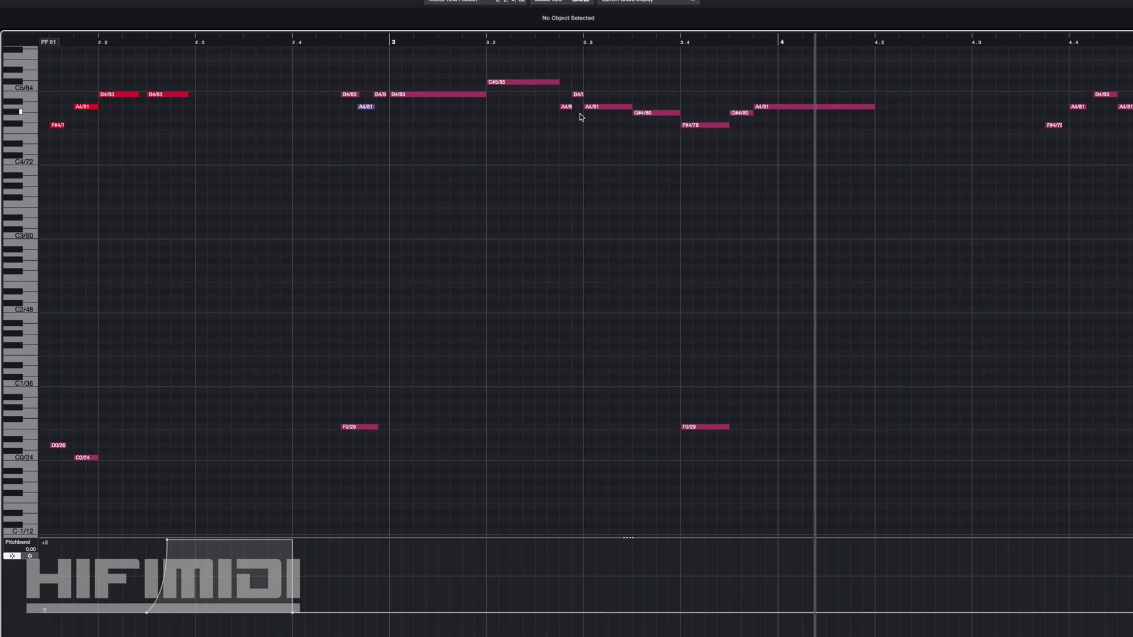
- Lengthen the grace A4 before 3.3 to 0.0.0.71 so it overlaps the B4, lower the B4's velocity, and play the phrase
{"action": "left_click", "coordinate": [572, 108]}
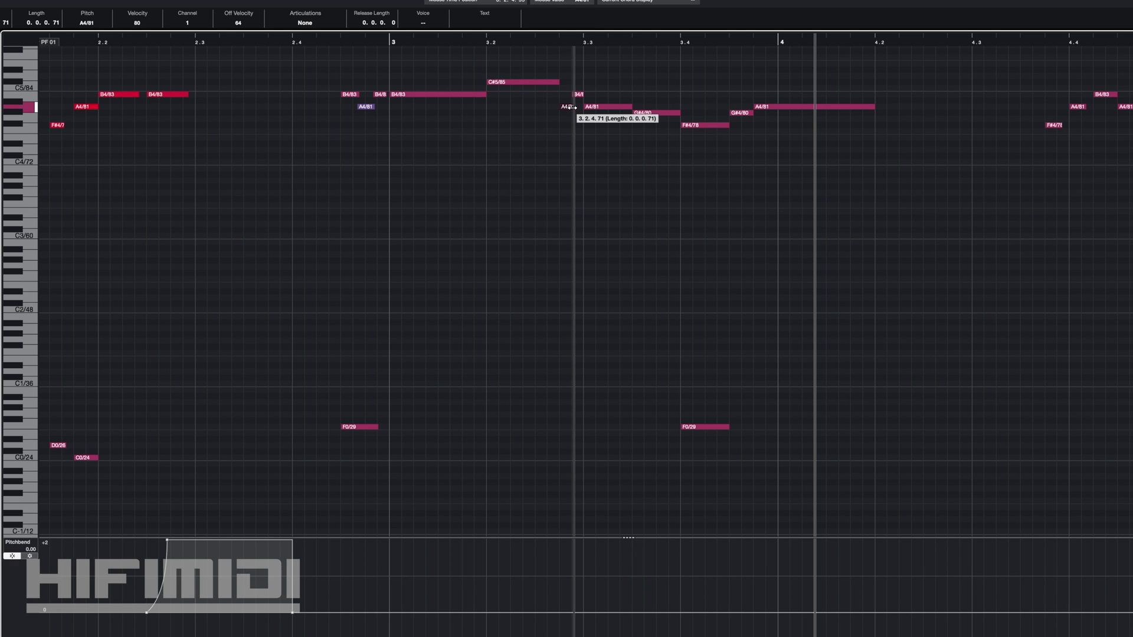
{"action": "left_click", "coordinate": [581, 95]}
{"action": "left_click", "coordinate": [569, 106]}
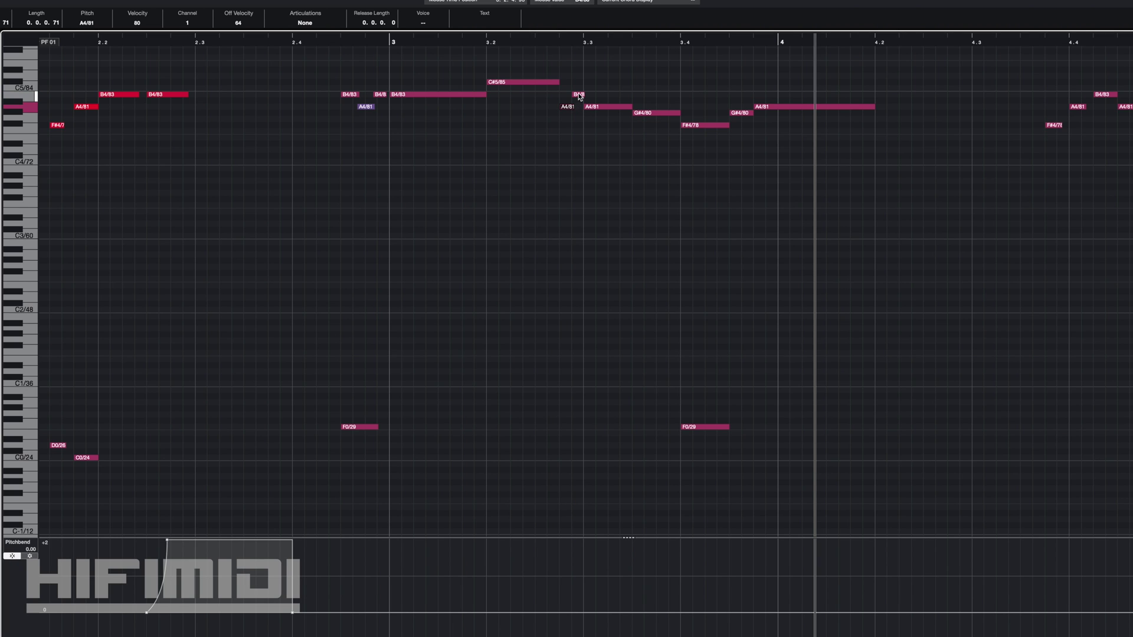
{"action": "left_click", "coordinate": [582, 129]}
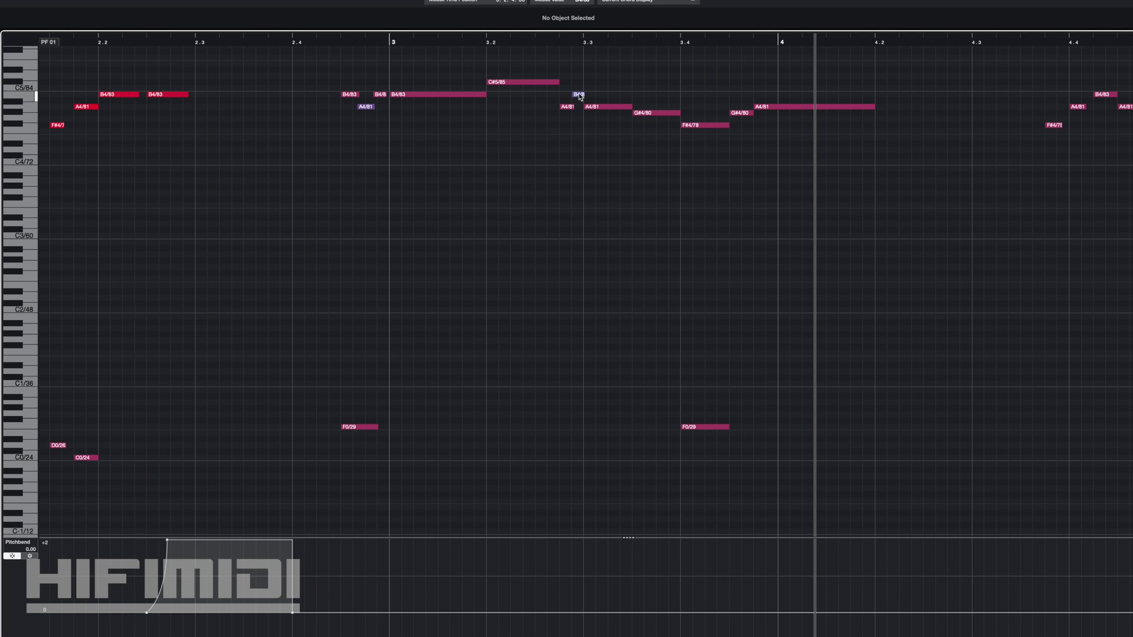
{"action": "left_click", "coordinate": [328, 41]}
{"action": "key", "text": "space"}
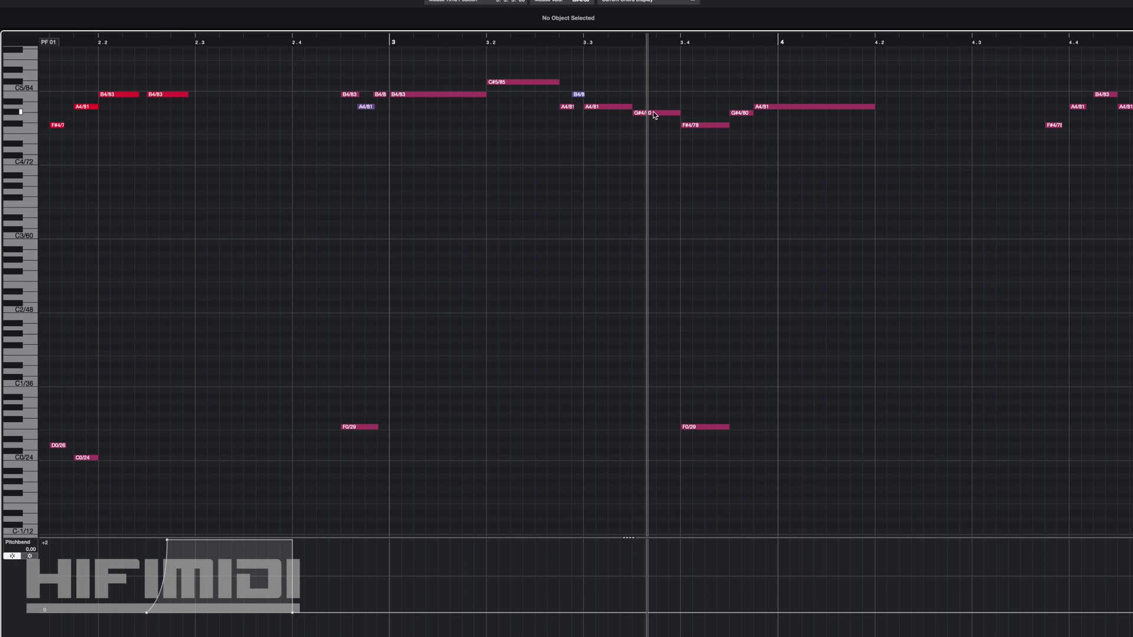
- Delete the F0 keyswitch below the F#4 note at 3.4
{"action": "left_click", "coordinate": [691, 130]}
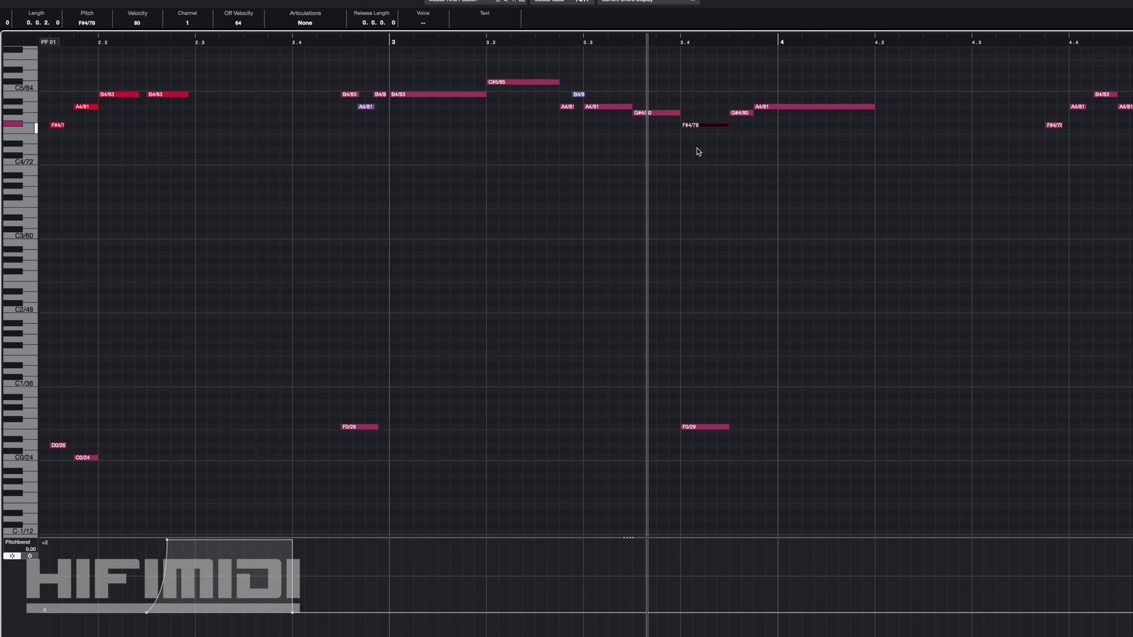
{"action": "left_click", "coordinate": [716, 427]}
{"action": "key", "text": "Delete"}
- Draw a short G#4 just after 3.4 and divide the F#4 into two short notes on either side of it
{"action": "left_click", "coordinate": [696, 115]}
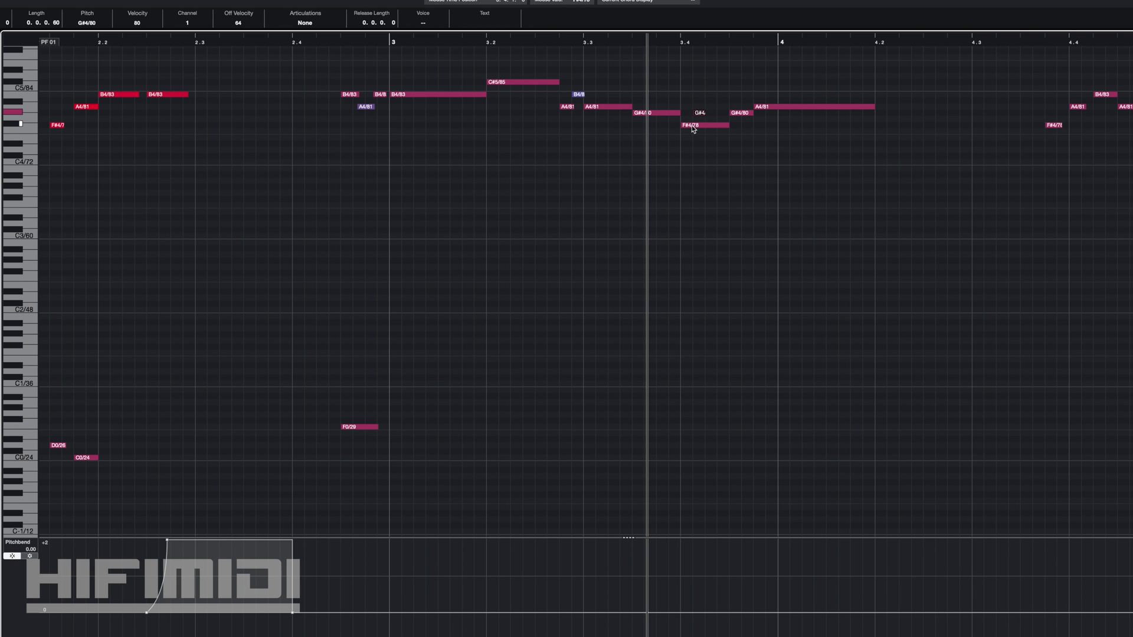
{"action": "left_click_drag", "start_coordinate": [684, 126], "coordinate": [707, 125]}
{"action": "left_click", "coordinate": [685, 125]}
{"action": "key", "text": "space"}
{"action": "key", "text": "space"}
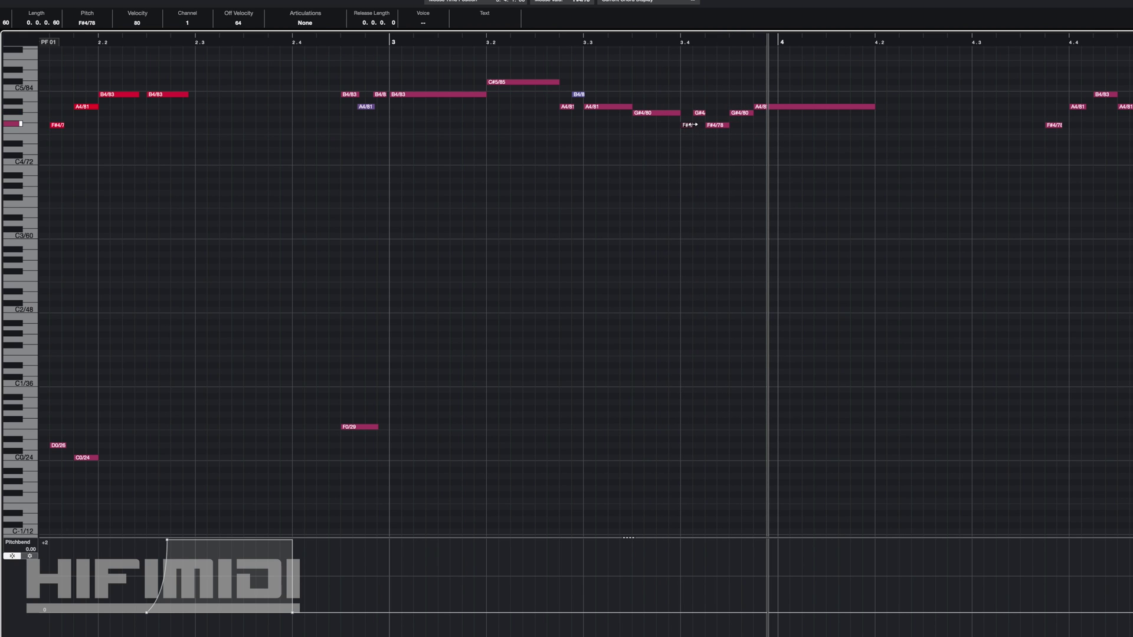
- Lengthen the short F#4 at 3.4 to overlap the short G#4, lower that G#4's velocity, and play from around 3.2
{"action": "left_click", "coordinate": [679, 40]}
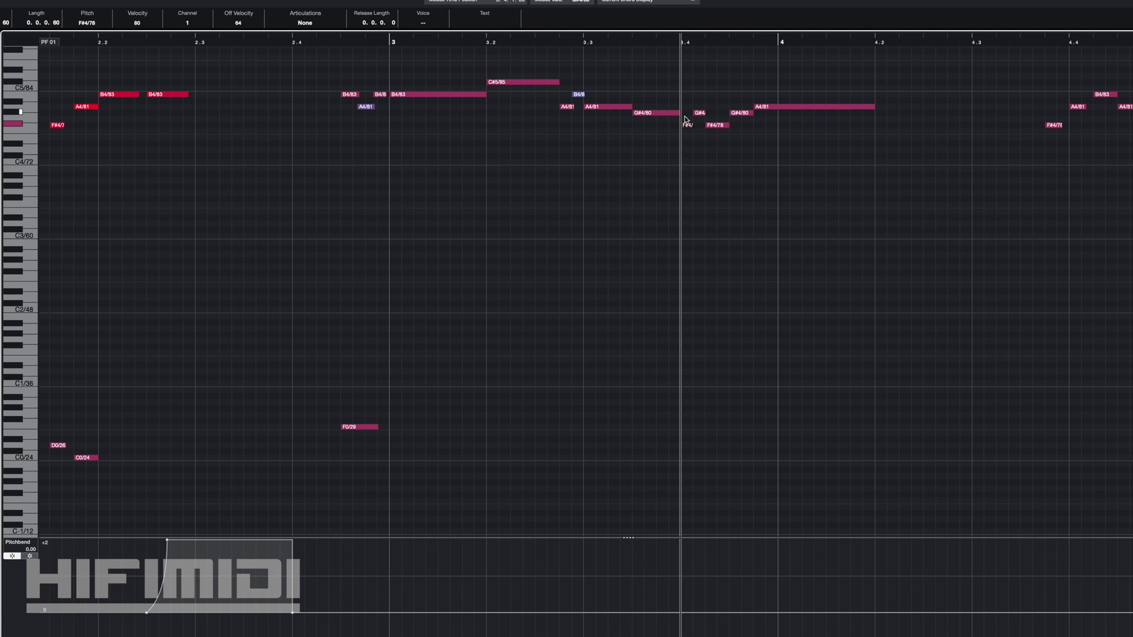
{"action": "left_click_drag", "start_coordinate": [691, 125], "coordinate": [702, 94]}
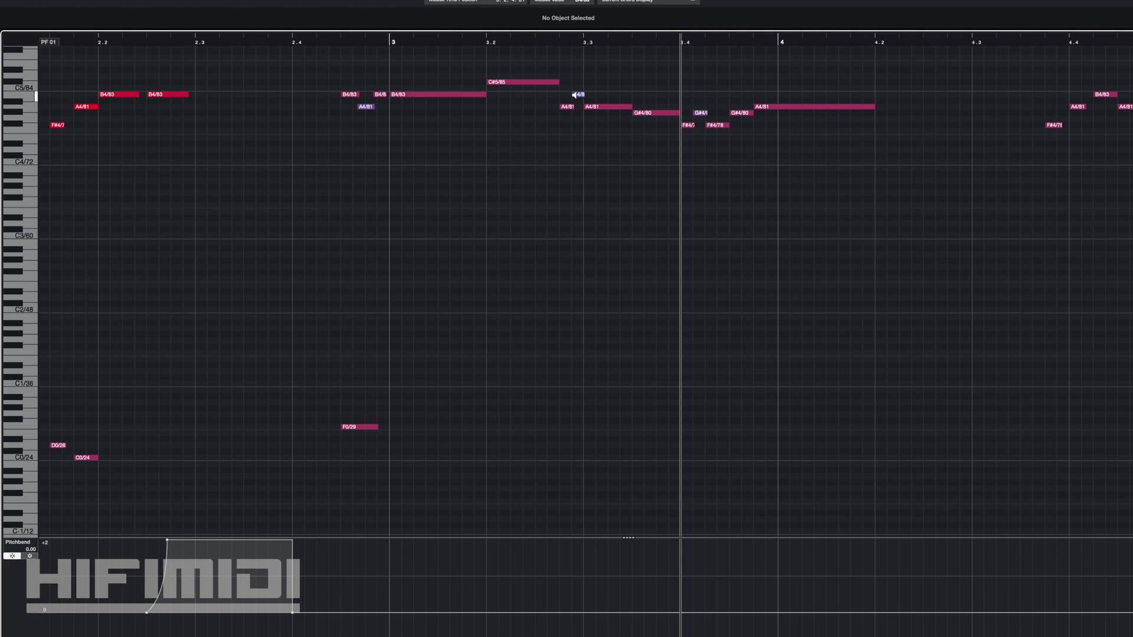
{"action": "left_click", "coordinate": [546, 41]}
{"action": "key", "text": "space"}
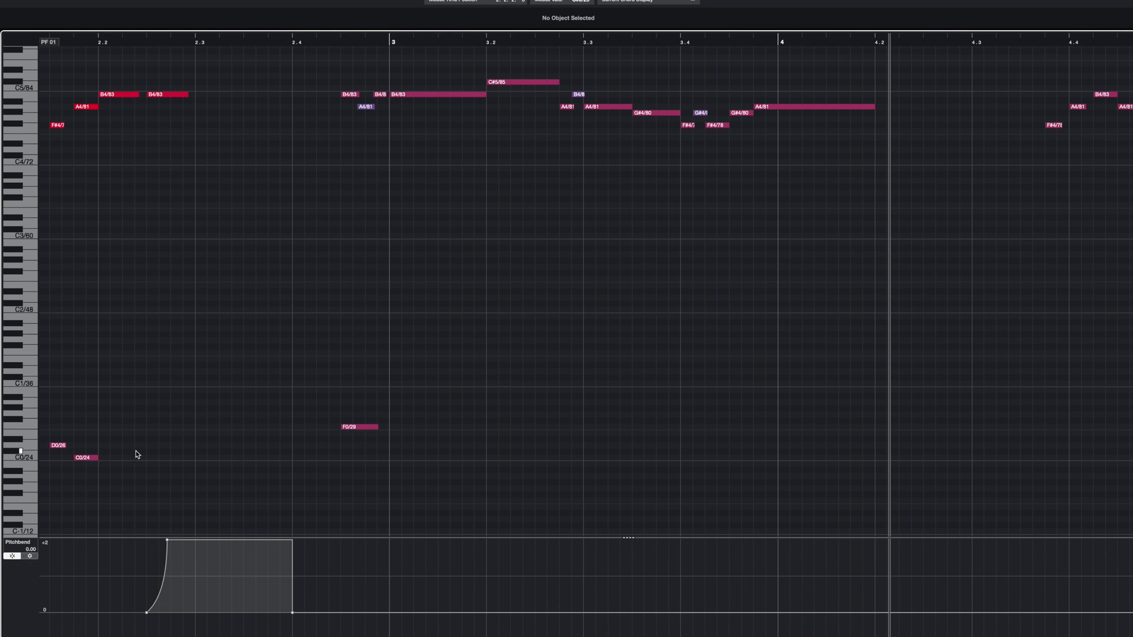
- Show the CC 1 (Modulation) lane and play the vibrato phrase from just before the B4 notes leading into bar 3
{"action": "left_click", "coordinate": [18, 542]}
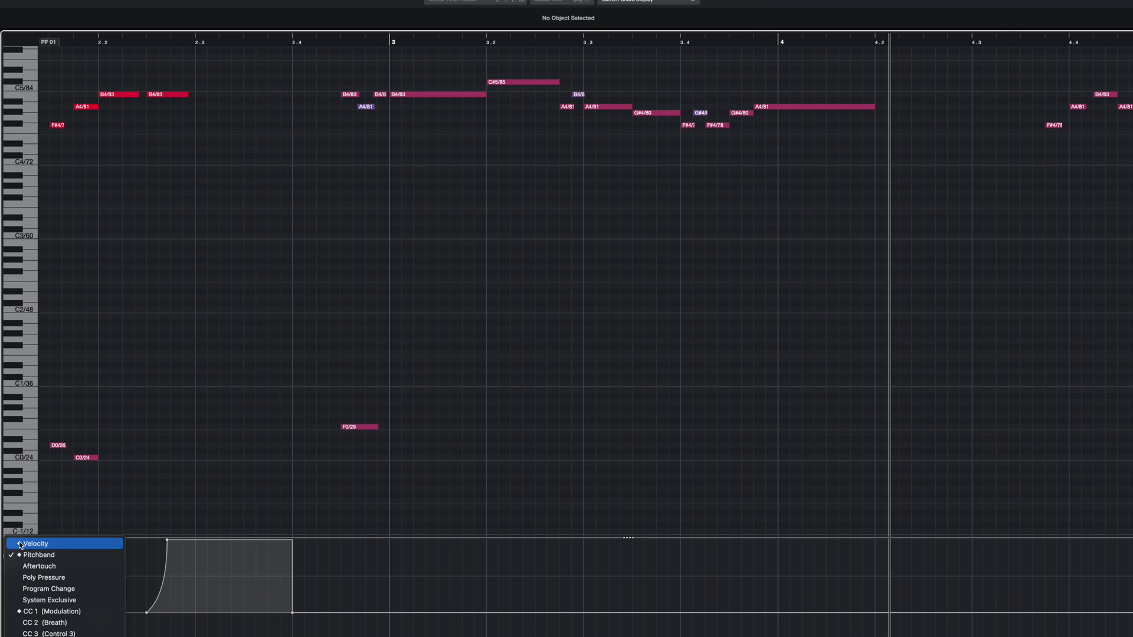
{"action": "left_click", "coordinate": [105, 613]}
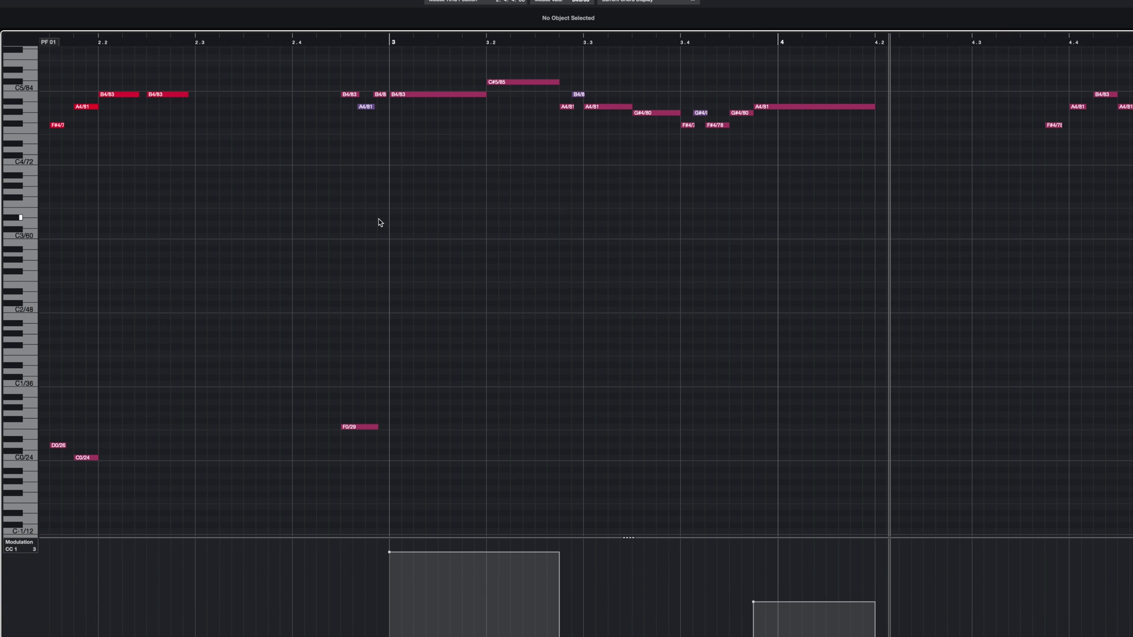
{"action": "scroll", "coordinate": [401, 227], "scroll_direction": "left", "scroll_amount": 5}
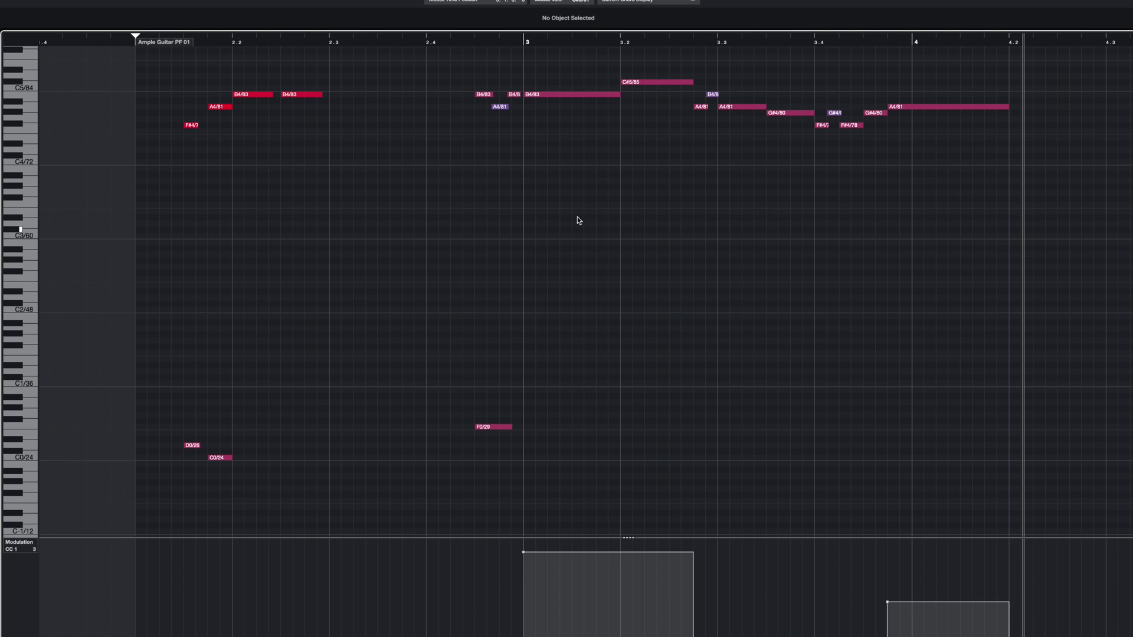
{"action": "left_click", "coordinate": [471, 42]}
{"action": "key", "text": "space"}
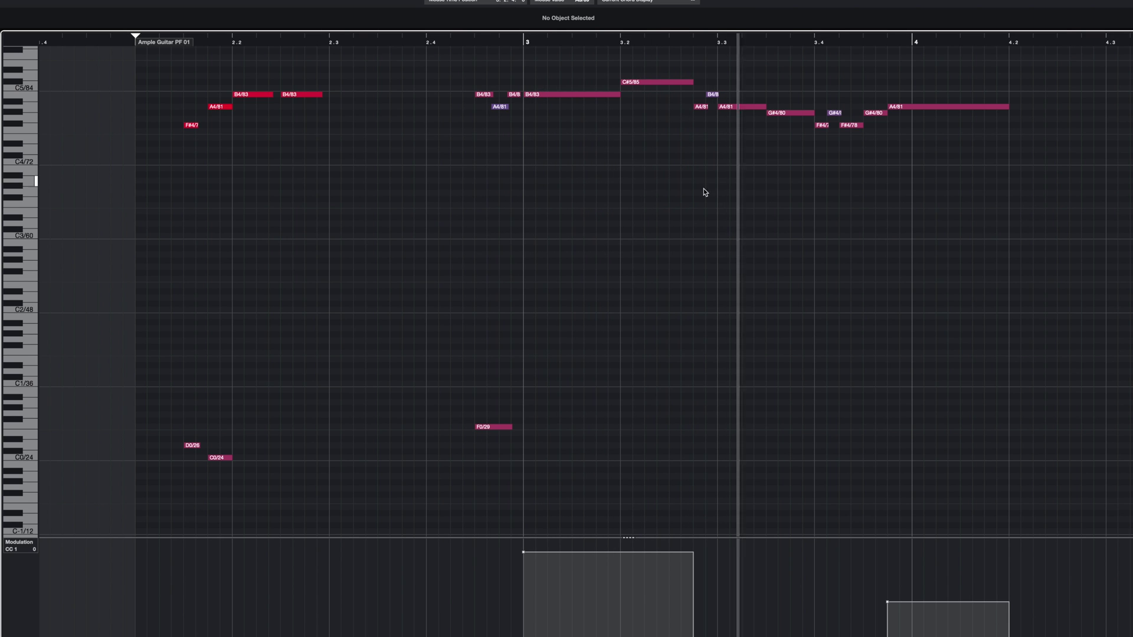
- Select the modulation point at the start of the long A4 before bar 4 and place the playhead there
{"action": "scroll", "coordinate": [714, 235], "scroll_direction": "right", "scroll_amount": 6}
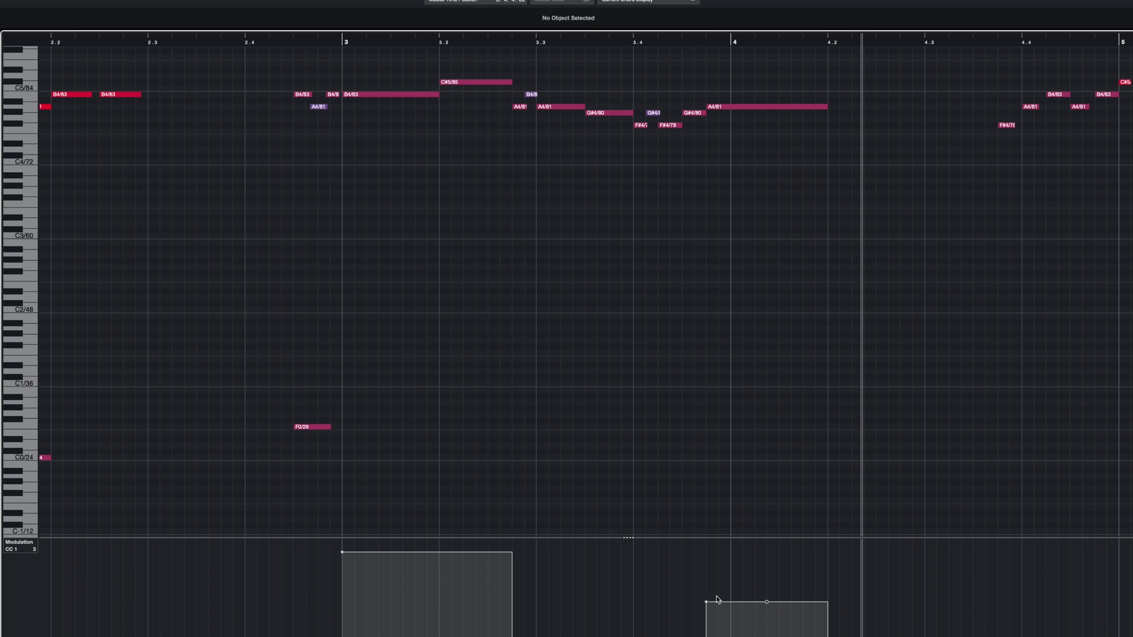
{"action": "left_click", "coordinate": [708, 602]}
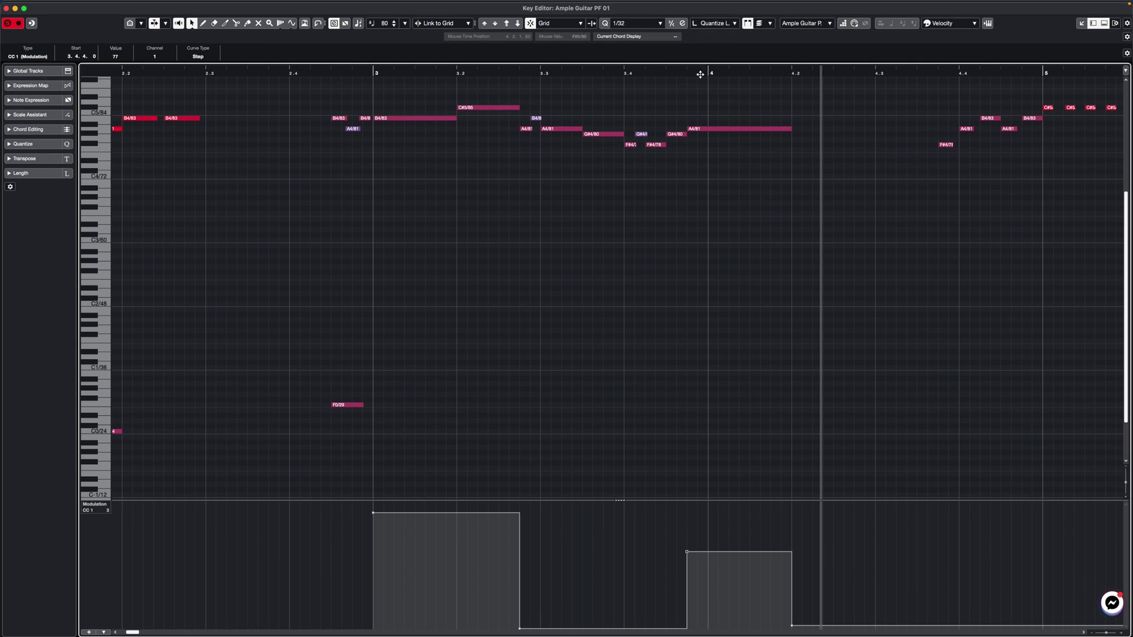
{"action": "left_click", "coordinate": [685, 72]}
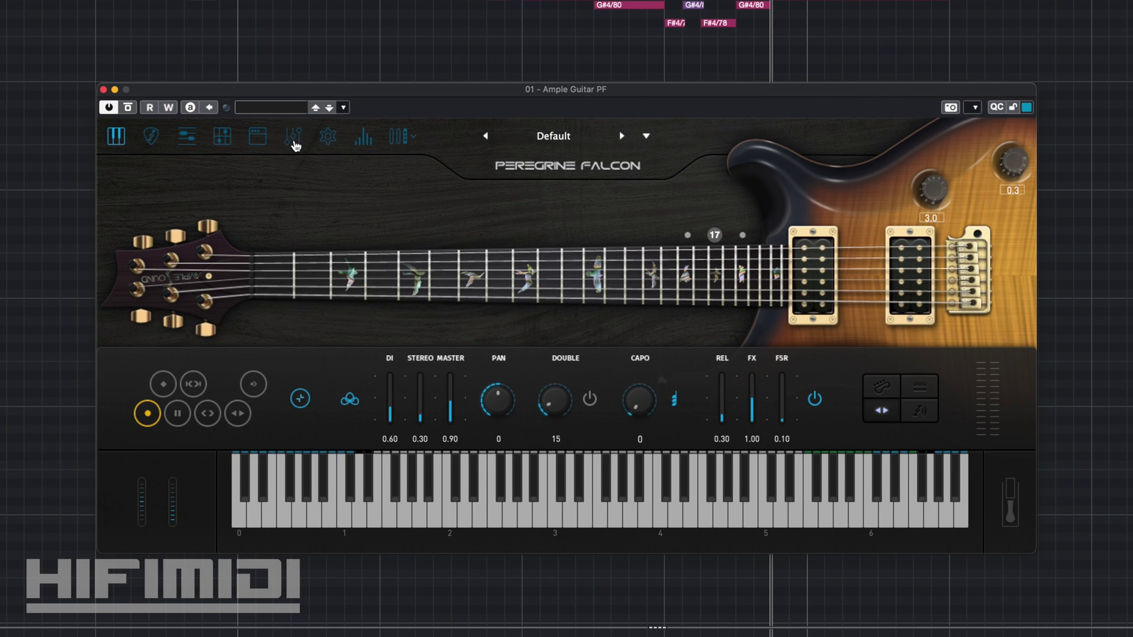
- In the Ample Guitar PF settings, turn off Auto Mod and set the modulation Start to 4 ms and Mod Time to 155 ms
{"action": "left_click", "coordinate": [295, 145]}
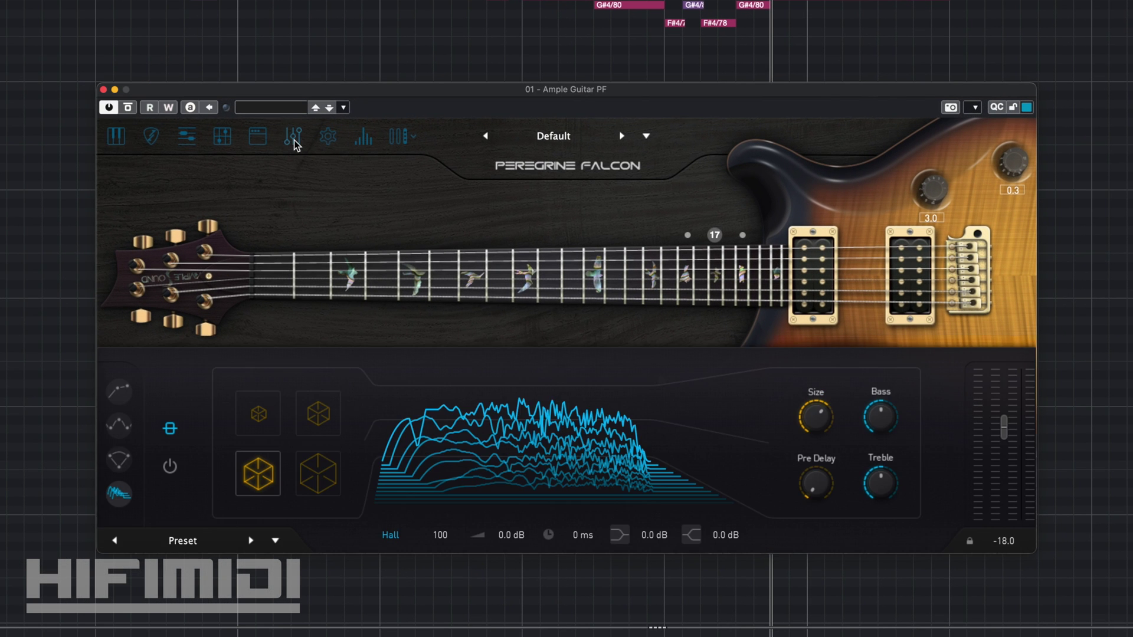
{"action": "left_click", "coordinate": [328, 138]}
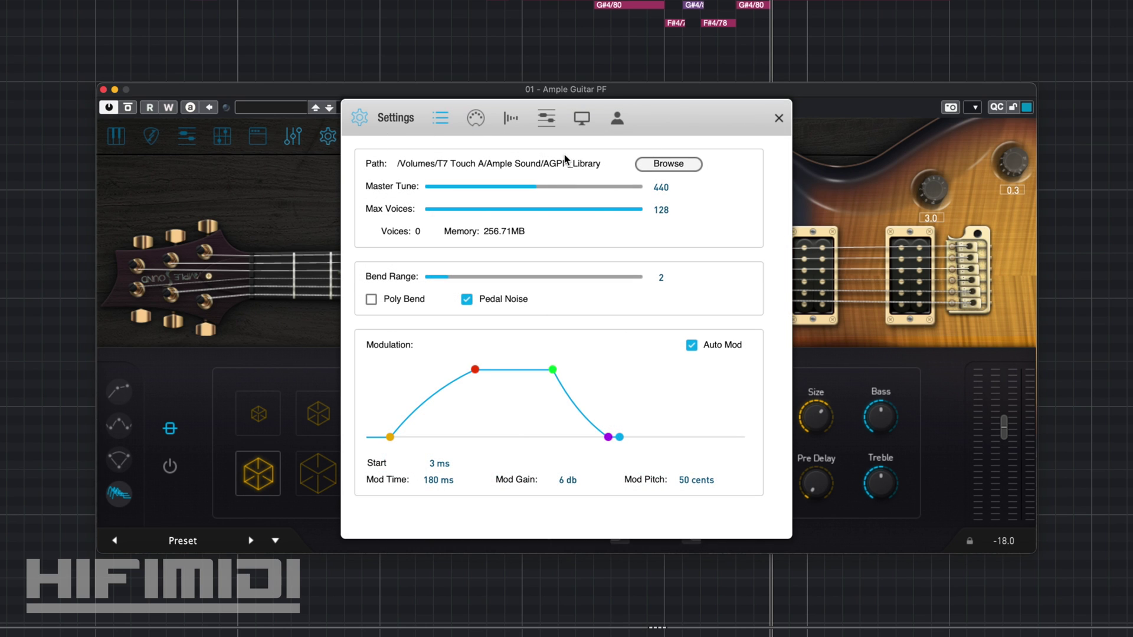
{"action": "left_click", "coordinate": [691, 348]}
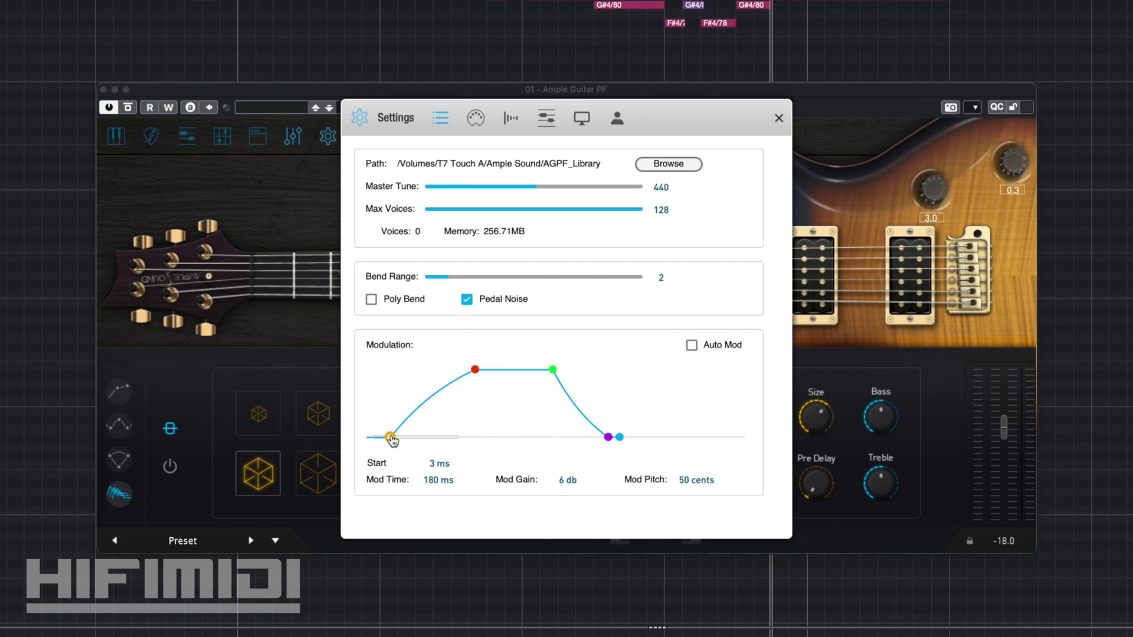
{"action": "left_click_drag", "start_coordinate": [390, 442], "coordinate": [393, 442]}
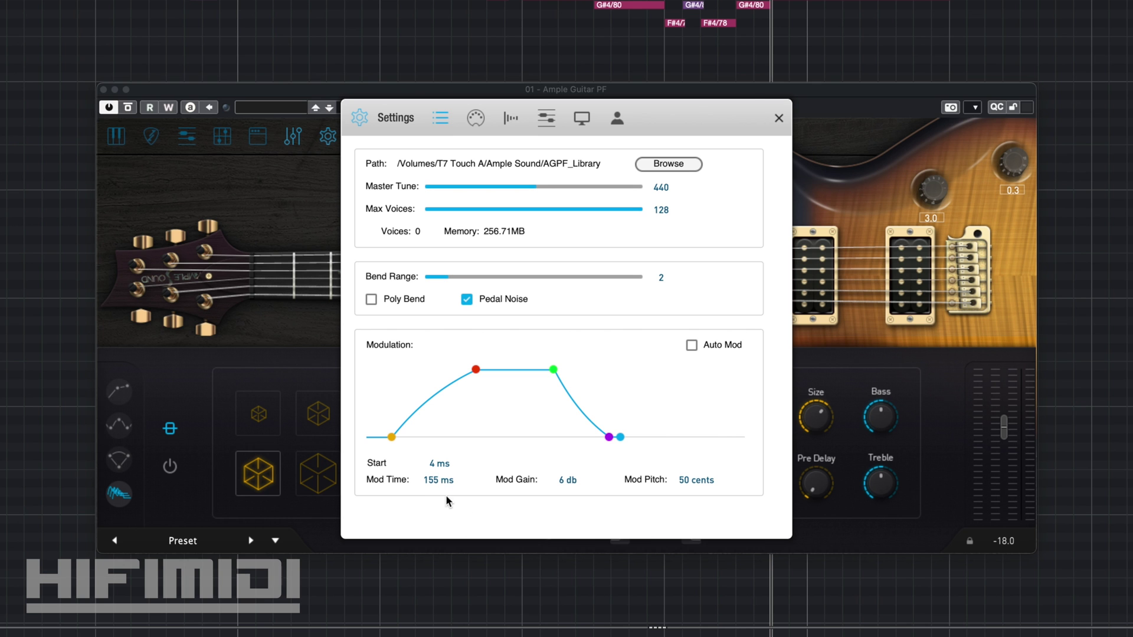
{"action": "left_click", "coordinate": [779, 118]}
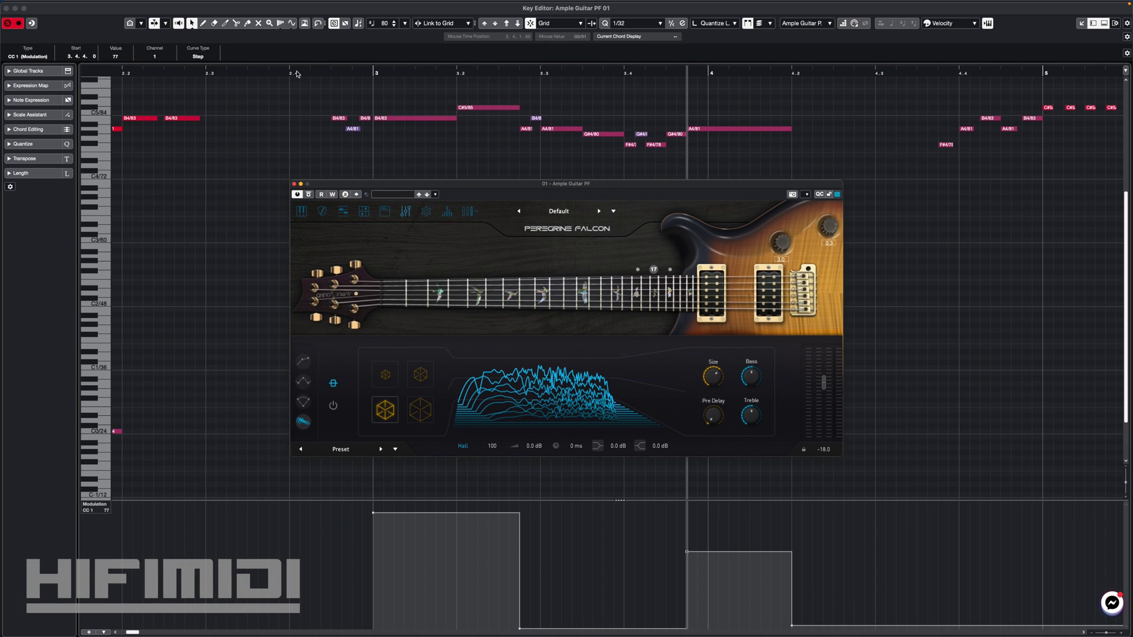
- Play the phrase from 2.4 to hear the vibrato, and close the Ample Guitar PF plug-in window
{"action": "left_click", "coordinate": [297, 73]}
{"action": "key", "text": "space"}
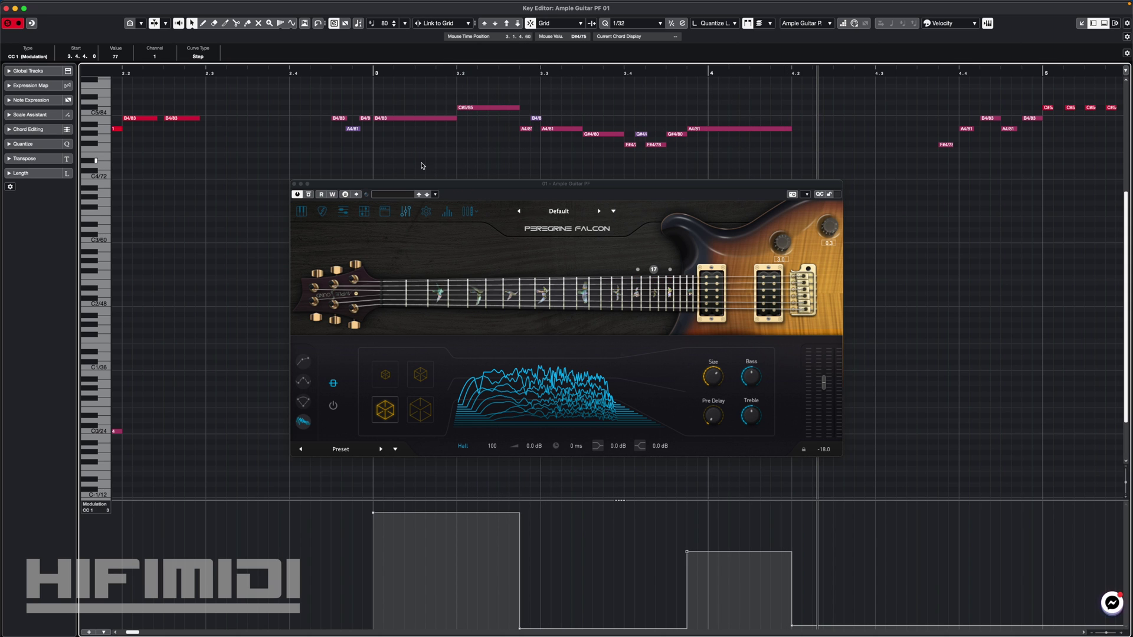
{"action": "left_click", "coordinate": [294, 185]}
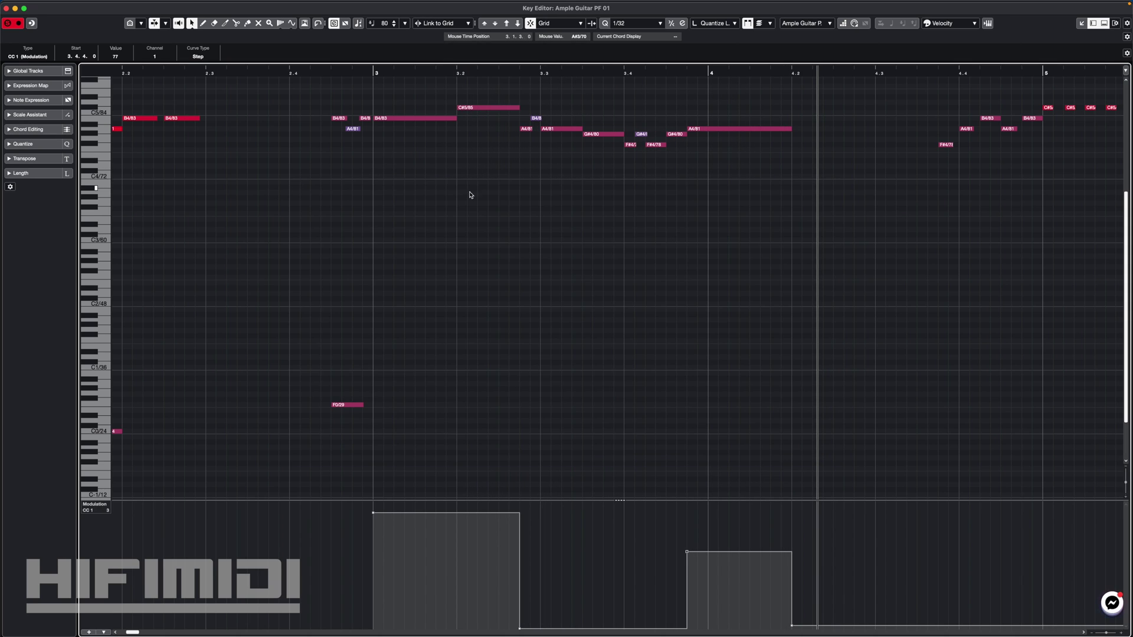
- Play the short run of F#4, A4 and B4 notes leading into bar 5, starting around 4.3, and replay it
{"action": "scroll", "coordinate": [392, 260], "scroll_direction": "up", "scroll_amount": 6}
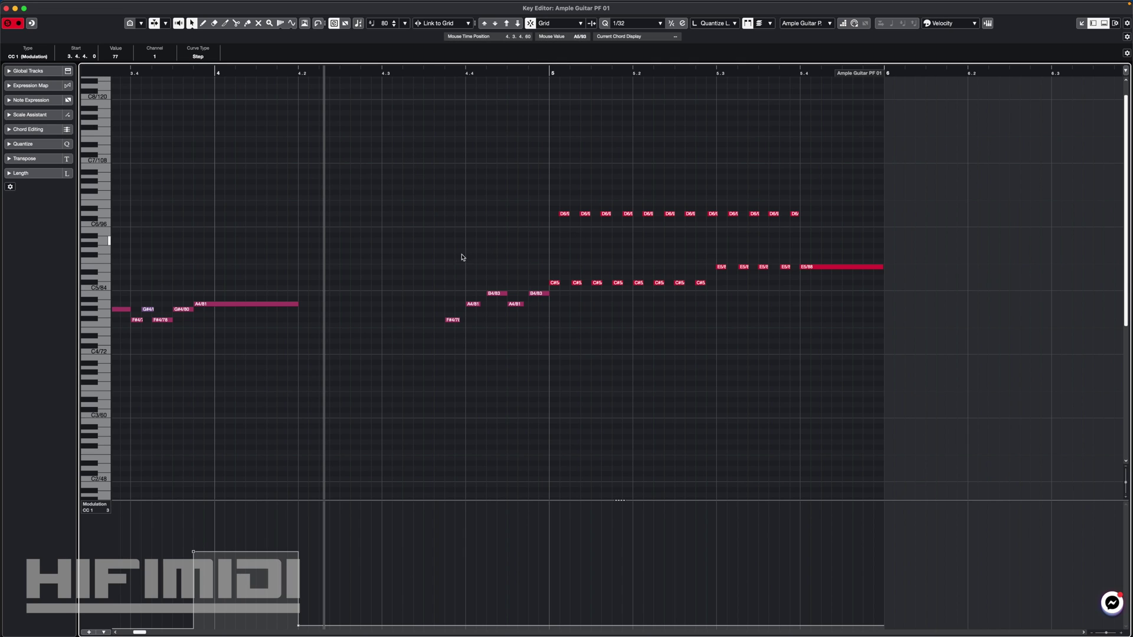
{"action": "left_click", "coordinate": [395, 73]}
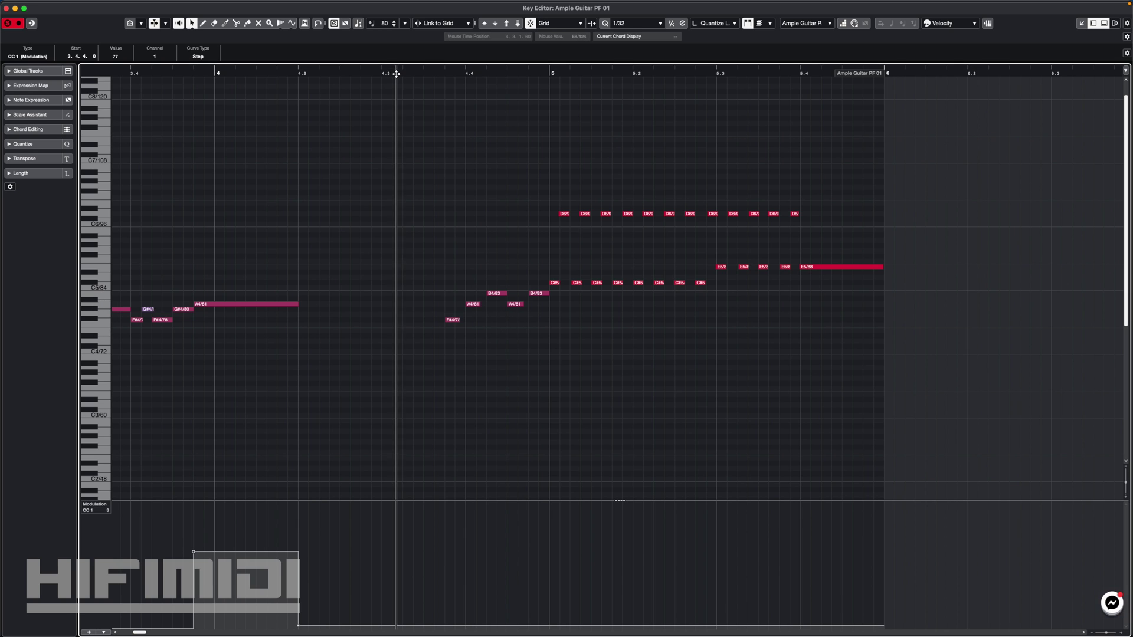
{"action": "key", "text": "space"}
{"action": "key", "text": "space"}
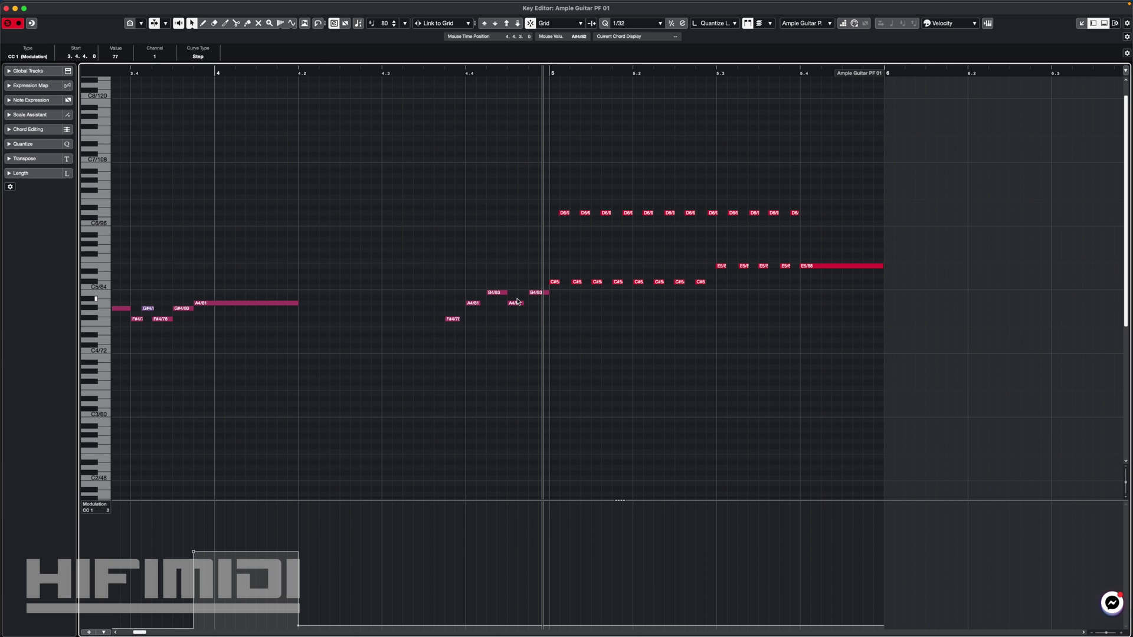
{"action": "left_click", "coordinate": [434, 73]}
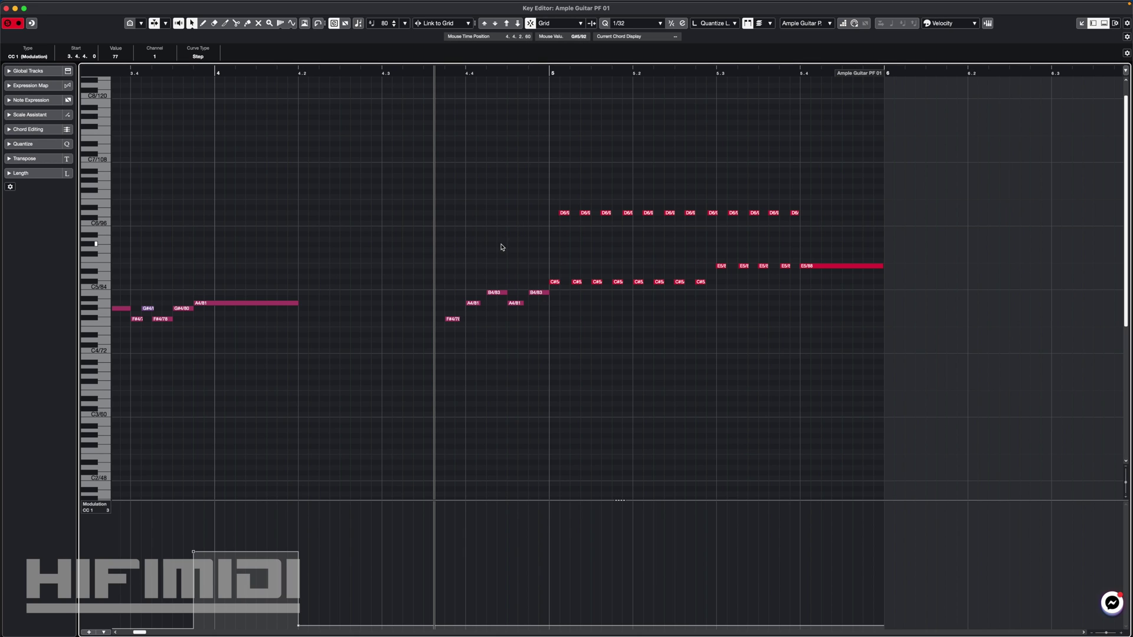
{"action": "key", "text": "space"}
{"action": "key", "text": "space"}
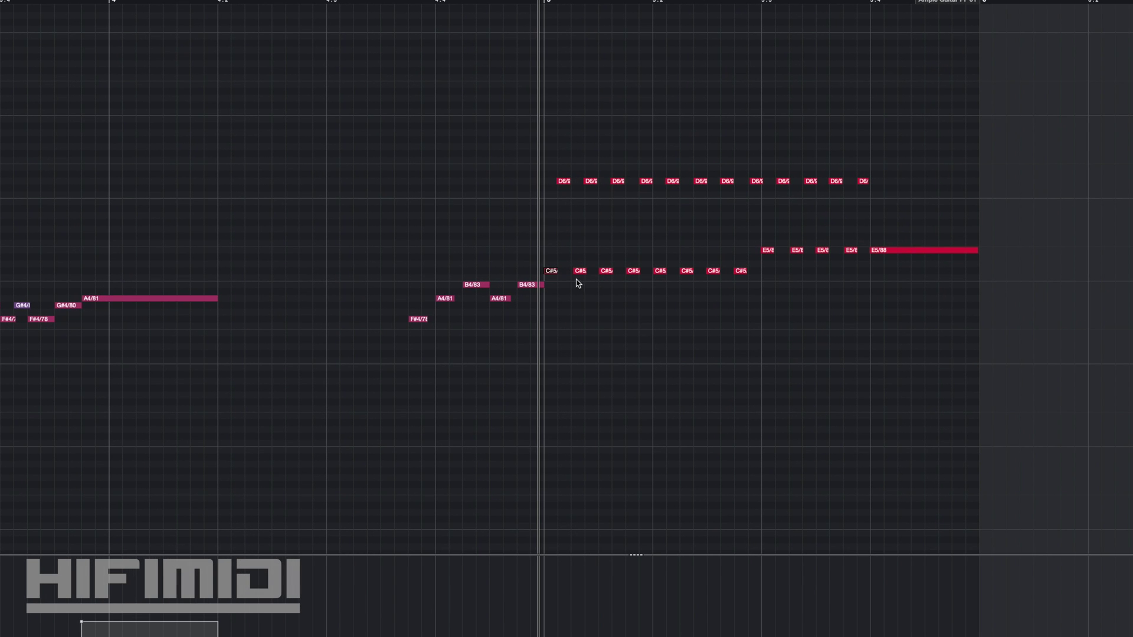
- Try transposing the first eight D6 repeat notes in bar 5 down to C#5 and play the result
{"action": "left_click", "coordinate": [557, 166]}
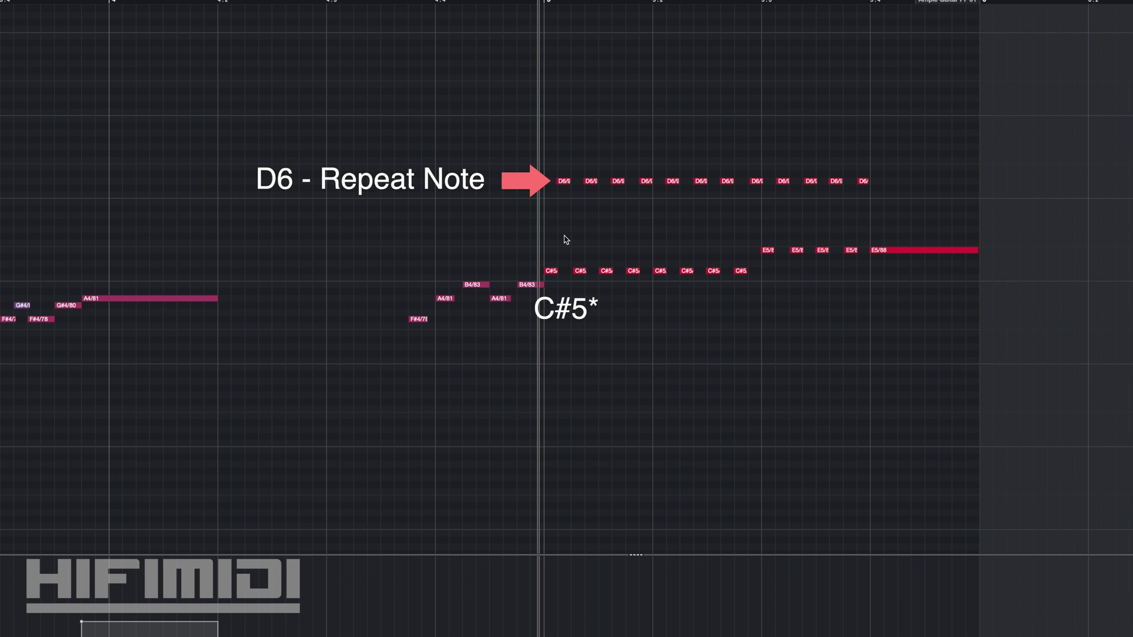
{"action": "left_click_drag", "start_coordinate": [556, 158], "coordinate": [753, 200]}
{"action": "key", "text": "alt+shift+Down"}
{"action": "key", "text": "alt+Down"}
{"action": "key", "text": "space"}
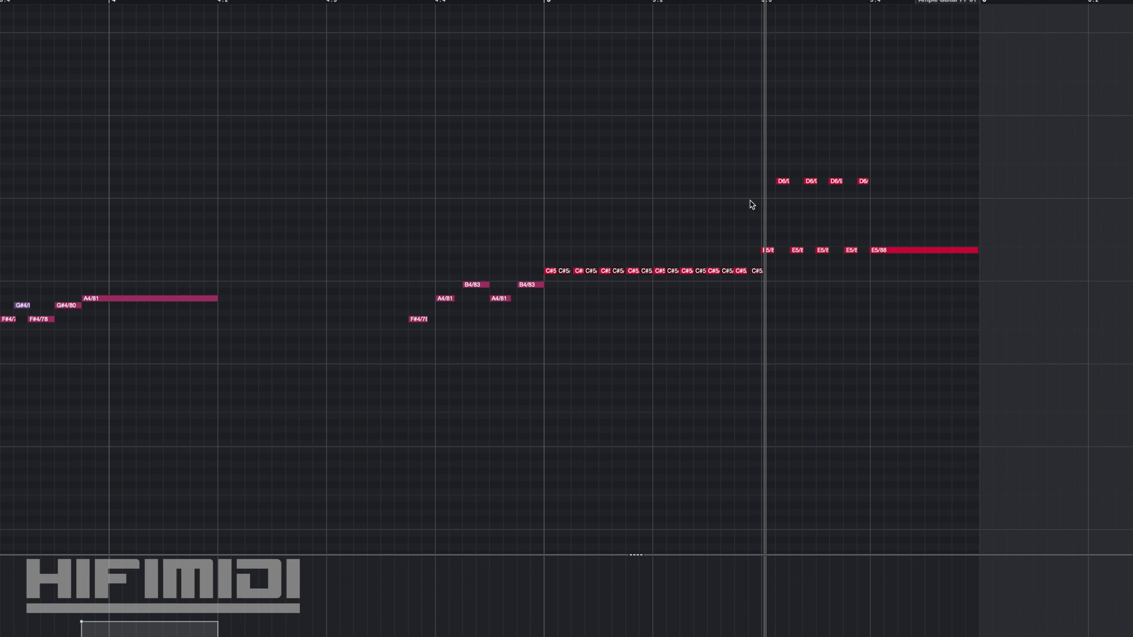
- Undo the transposition of the D6 repeat notes and play the original passage from bar 5
{"action": "key", "text": "super+z"}
{"action": "key", "text": "super+z"}
{"action": "key", "text": "space"}
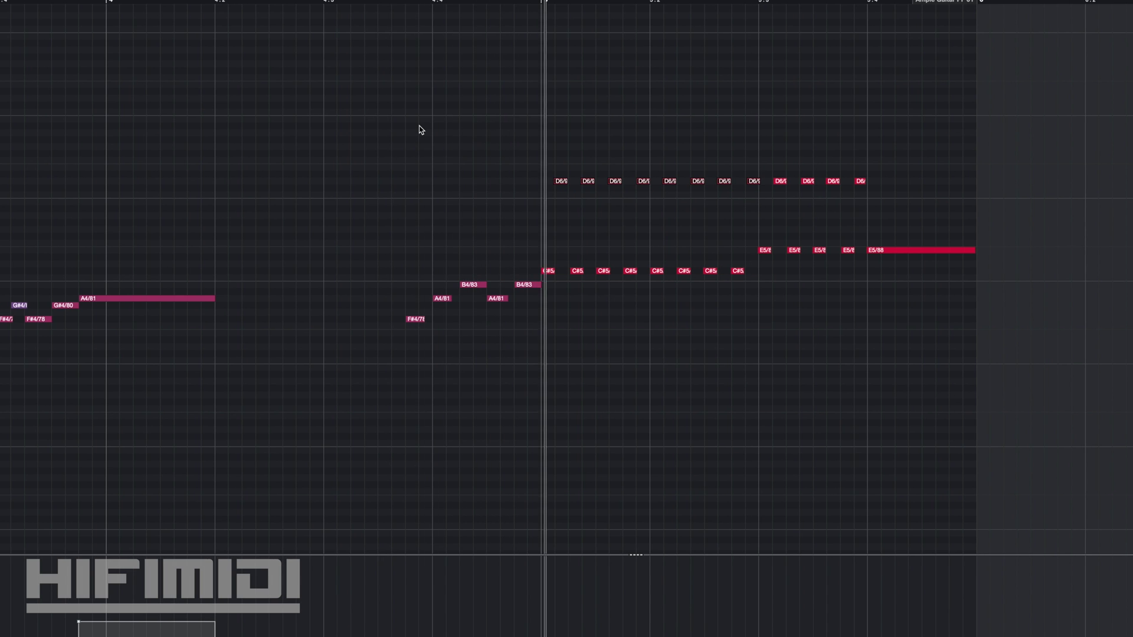
{"action": "key", "text": "space"}
{"action": "left_click", "coordinate": [730, 309]}
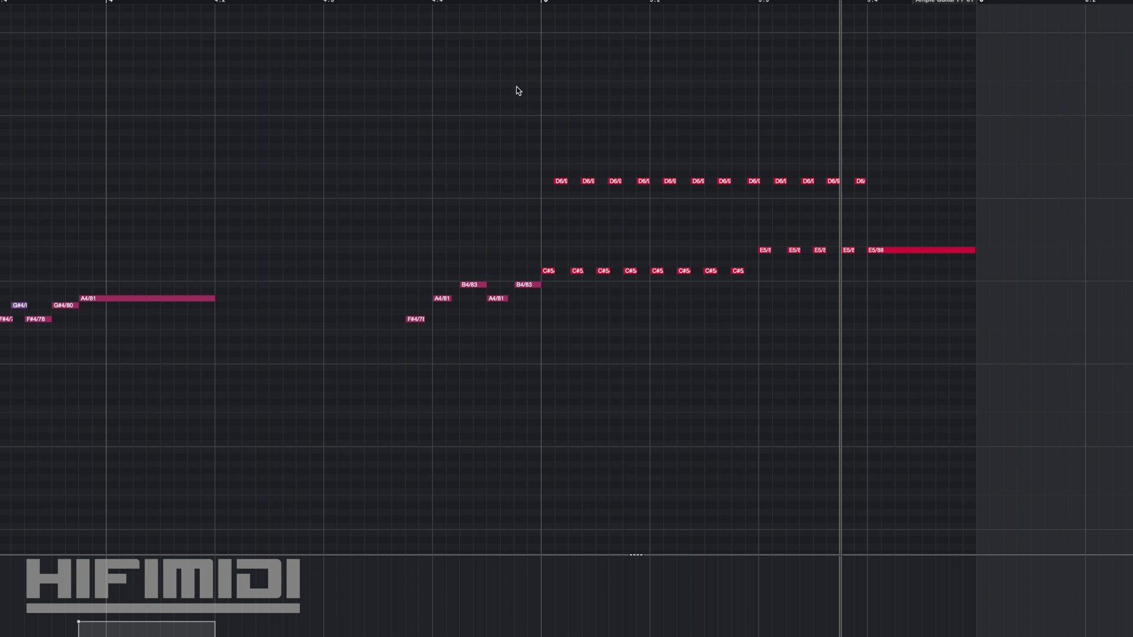
- Apply a 13 % velocity Variance to the short D6, C#5 and E5 notes in bar 5 and play them
{"action": "left_click_drag", "start_coordinate": [860, 159], "coordinate": [548, 299]}
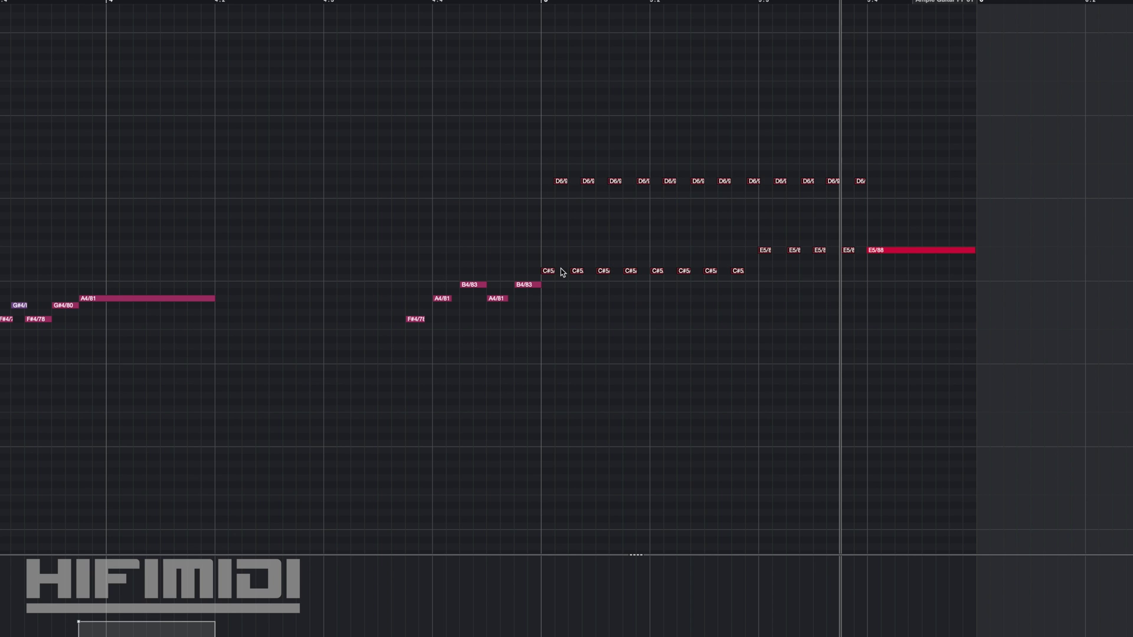
{"action": "right_click", "coordinate": [561, 179]}
{"action": "mouse_move", "coordinate": [614, 218]}
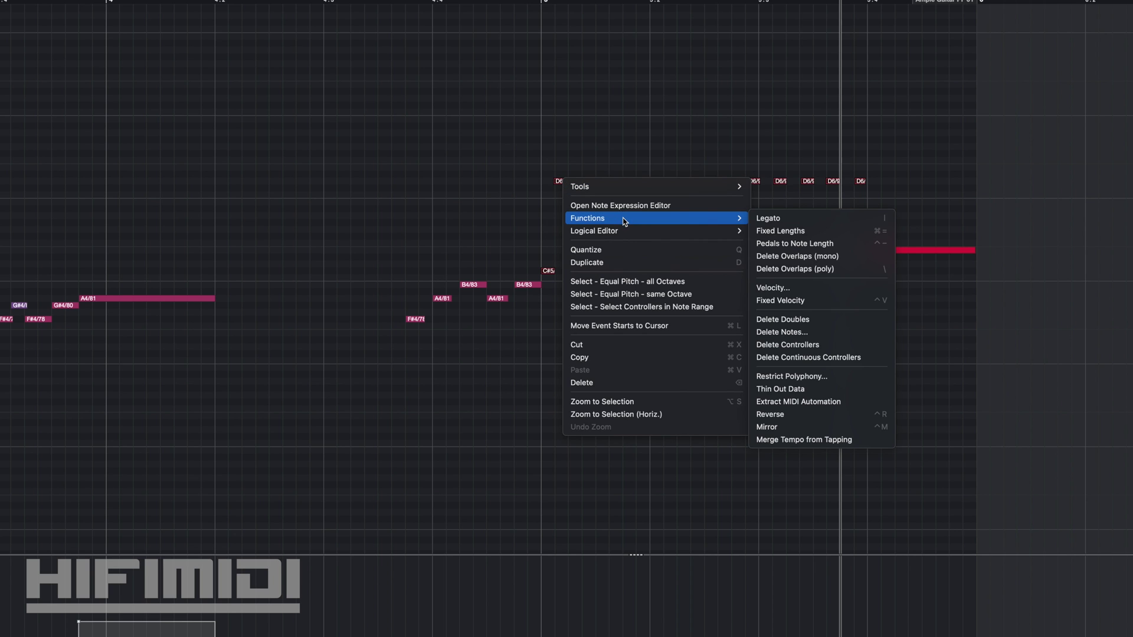
{"action": "left_click", "coordinate": [793, 289]}
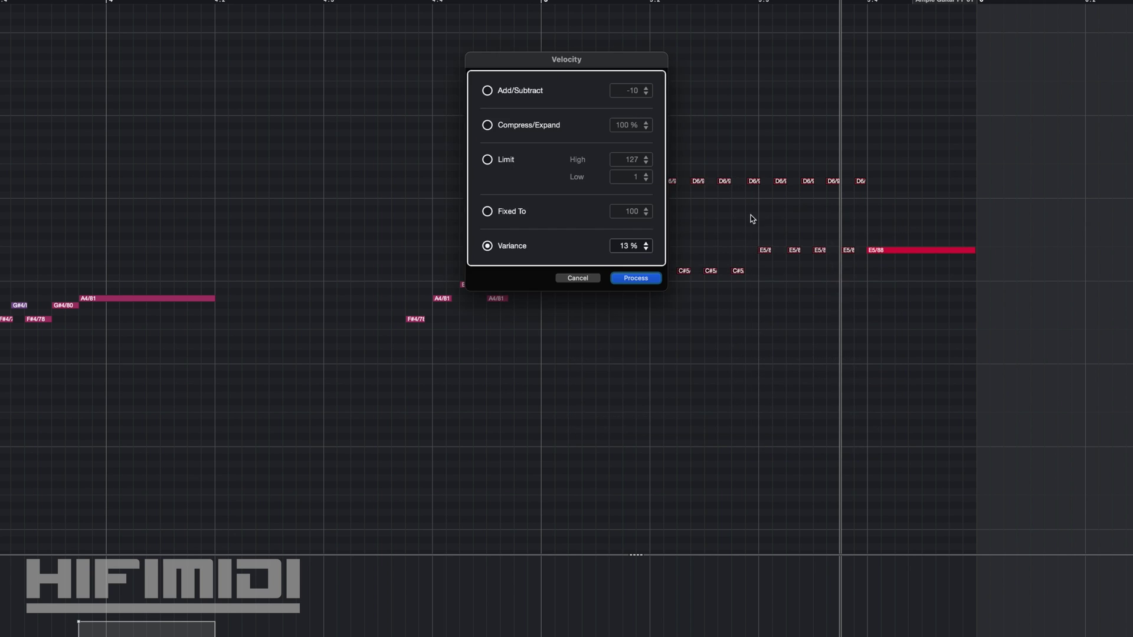
{"action": "left_click", "coordinate": [636, 279]}
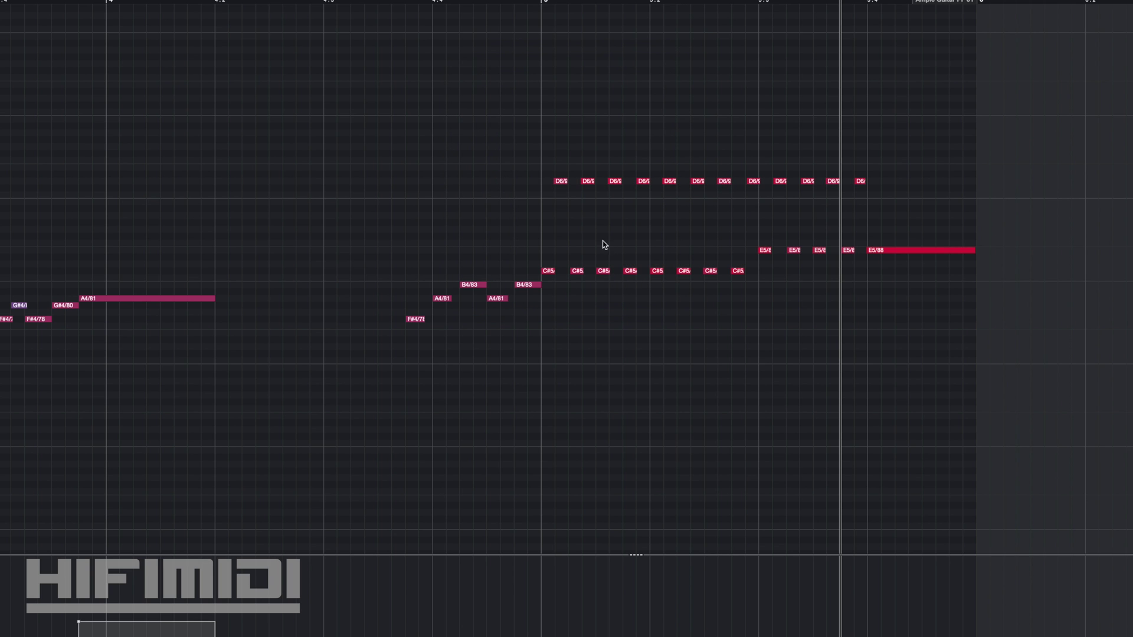
{"action": "left_click", "coordinate": [537, 6]}
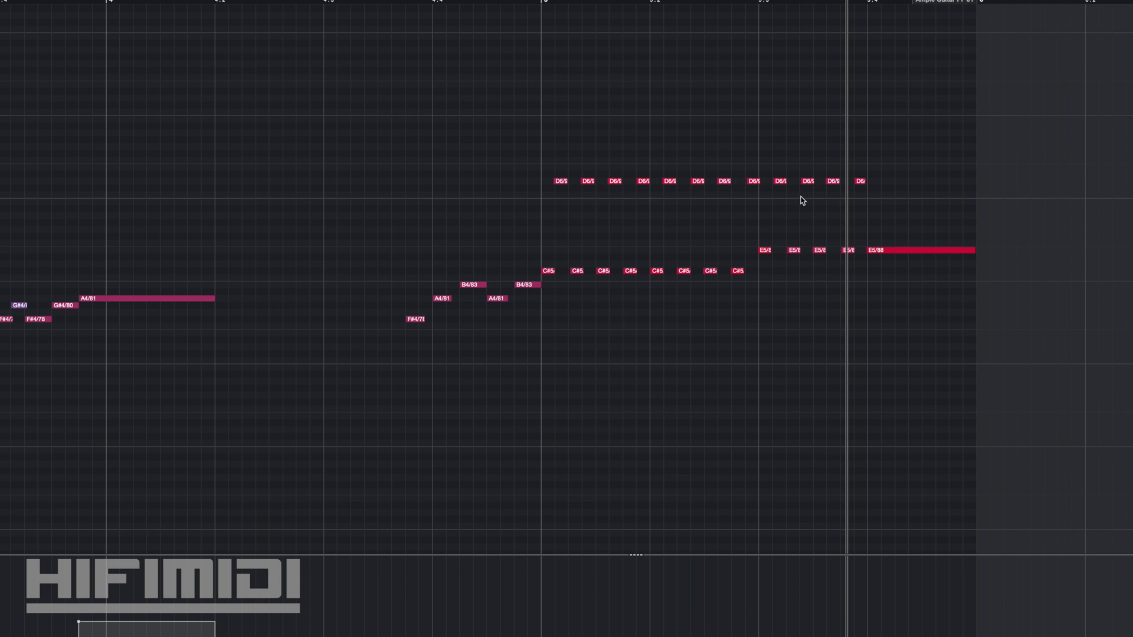
- Quantize the short D6, C#5 and E5 notes to a 1/32 grid with Rough set to 8 Ticks, and play bar 5
{"action": "left_click_drag", "start_coordinate": [858, 168], "coordinate": [549, 266]}
{"action": "key", "text": "ctrl+q"}
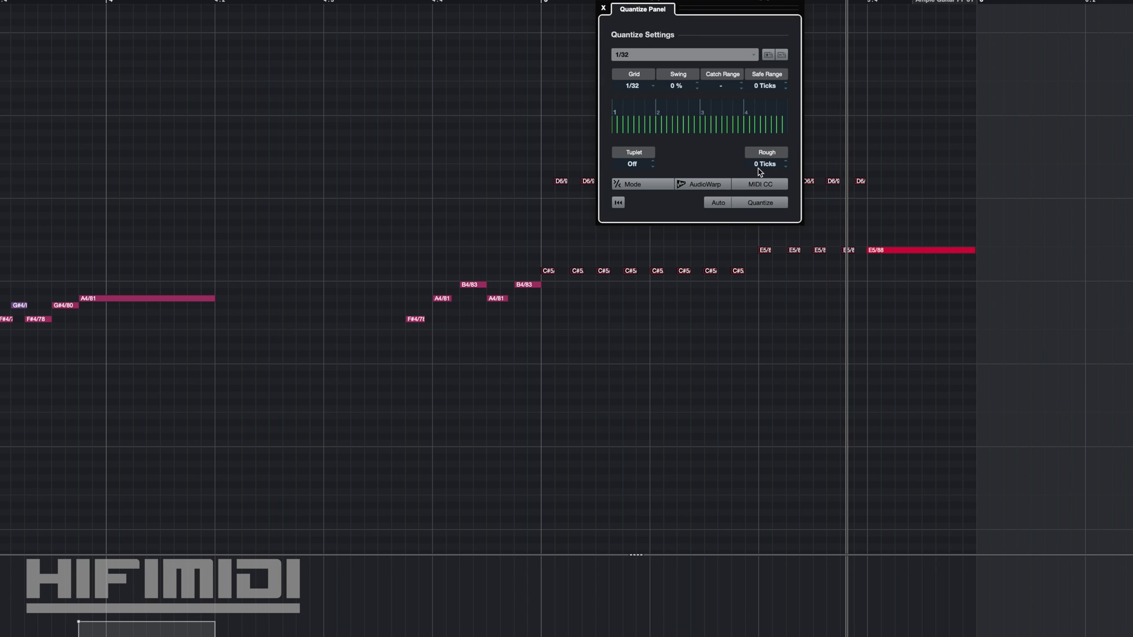
{"action": "left_click_drag", "start_coordinate": [759, 167], "coordinate": [762, 158]}
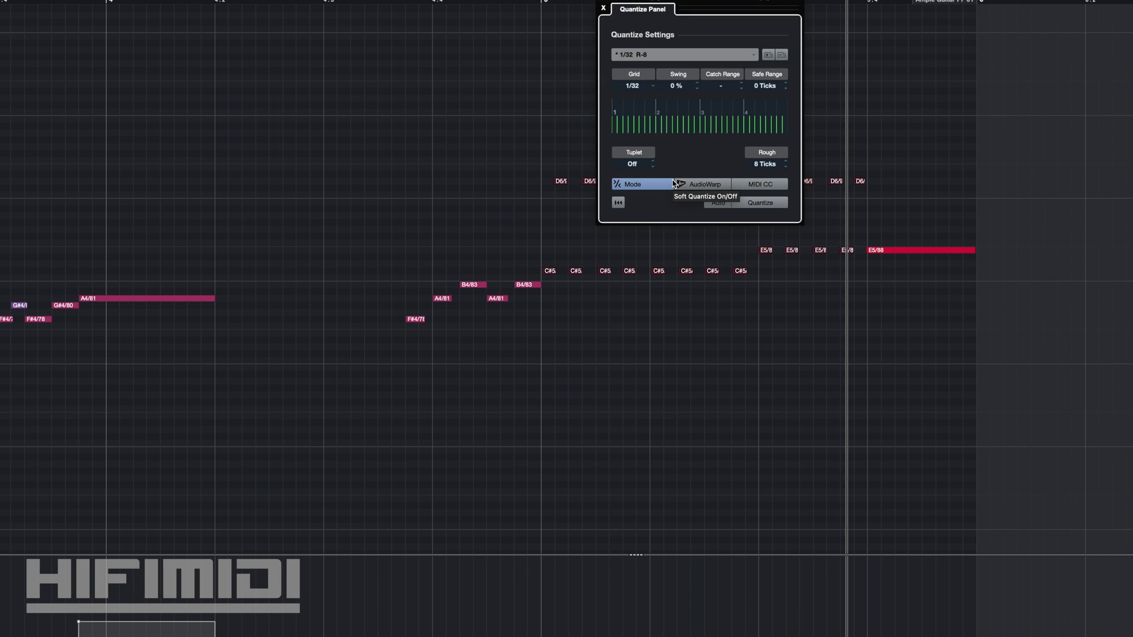
{"action": "key", "text": "q"}
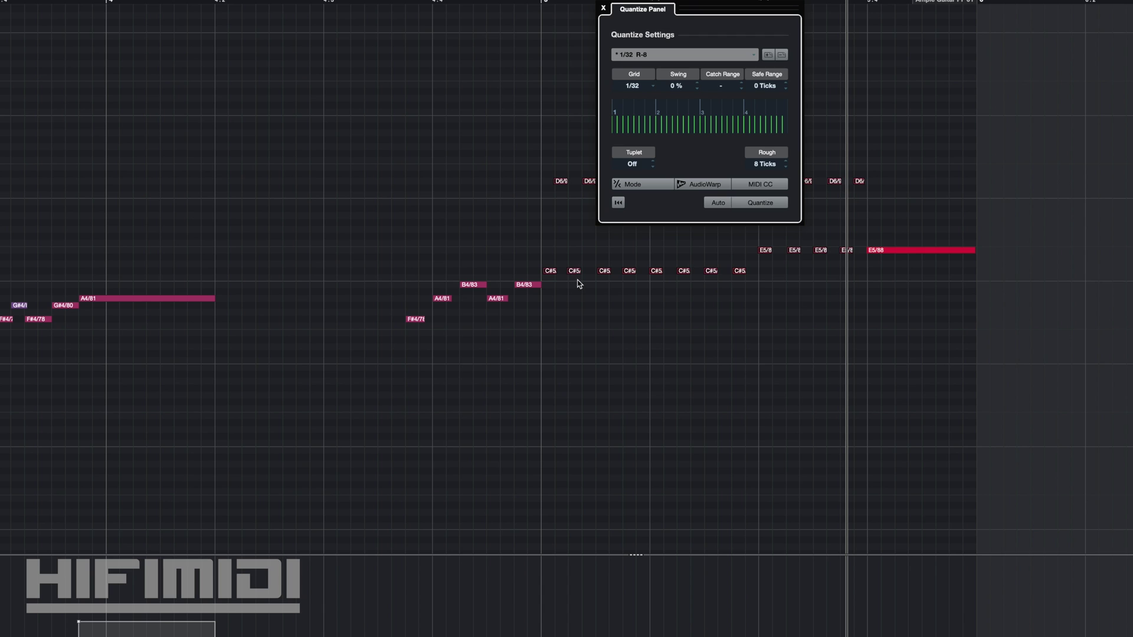
{"action": "left_click", "coordinate": [603, 8]}
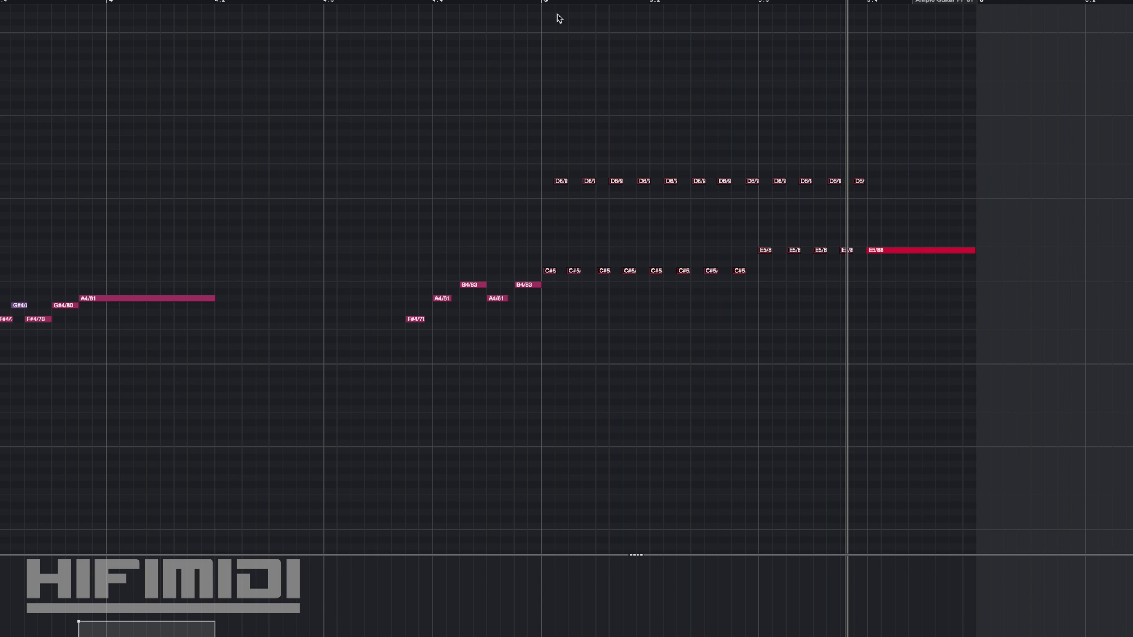
{"action": "left_click", "coordinate": [540, 3]}
{"action": "key", "text": "space"}
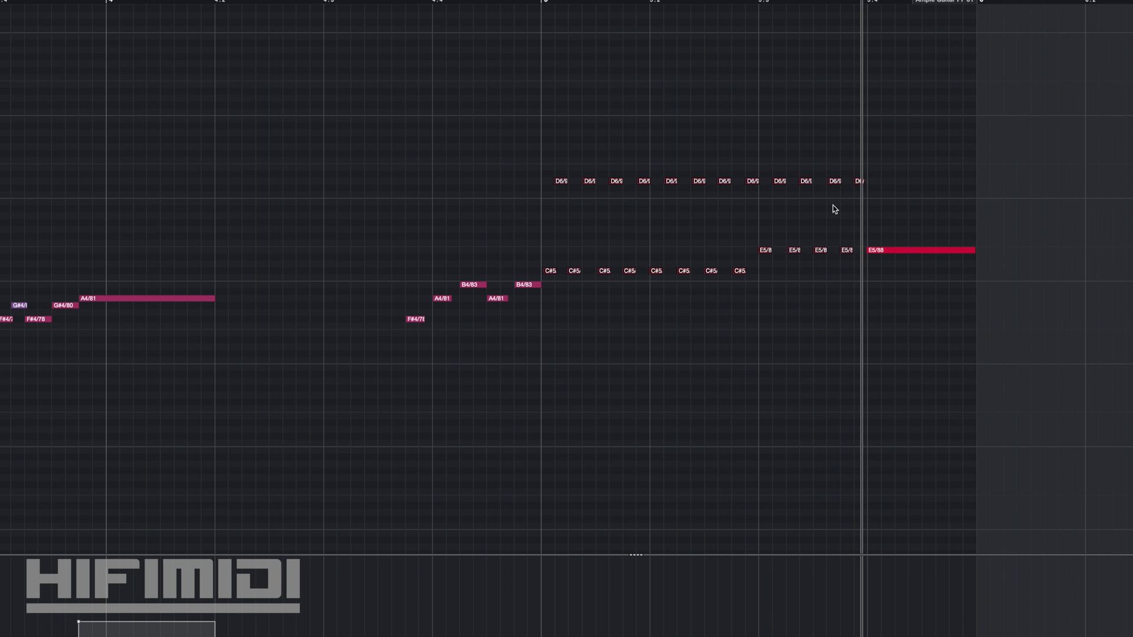
{"action": "key", "text": "space"}
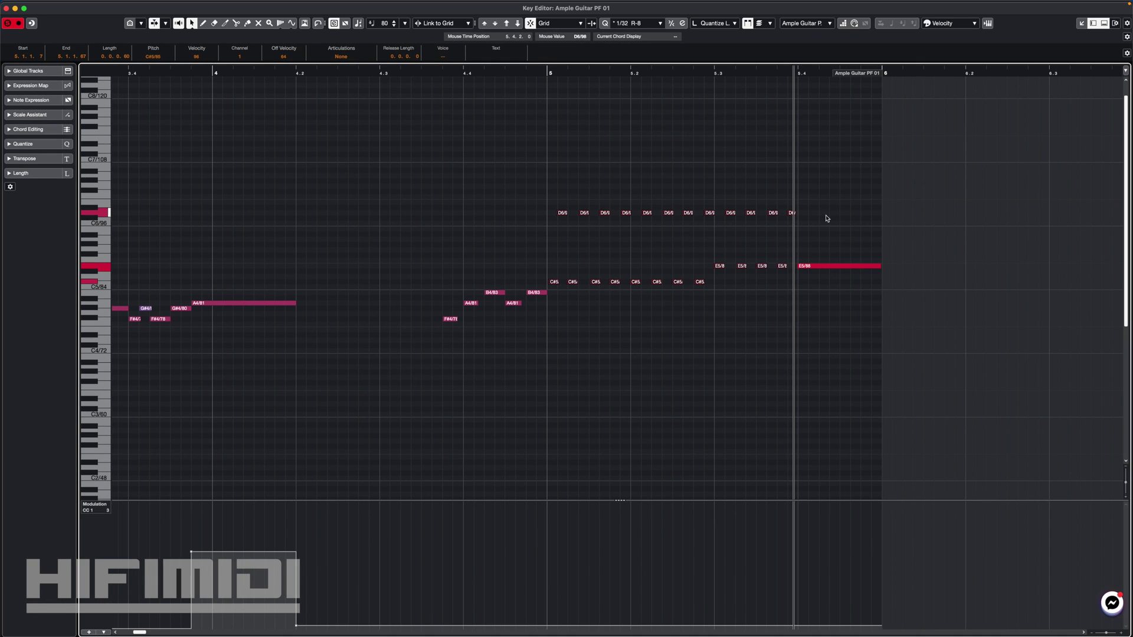
- Show the Pitchbend lane and play the bend on the final long E5 at 5.4
{"action": "left_click", "coordinate": [95, 506]}
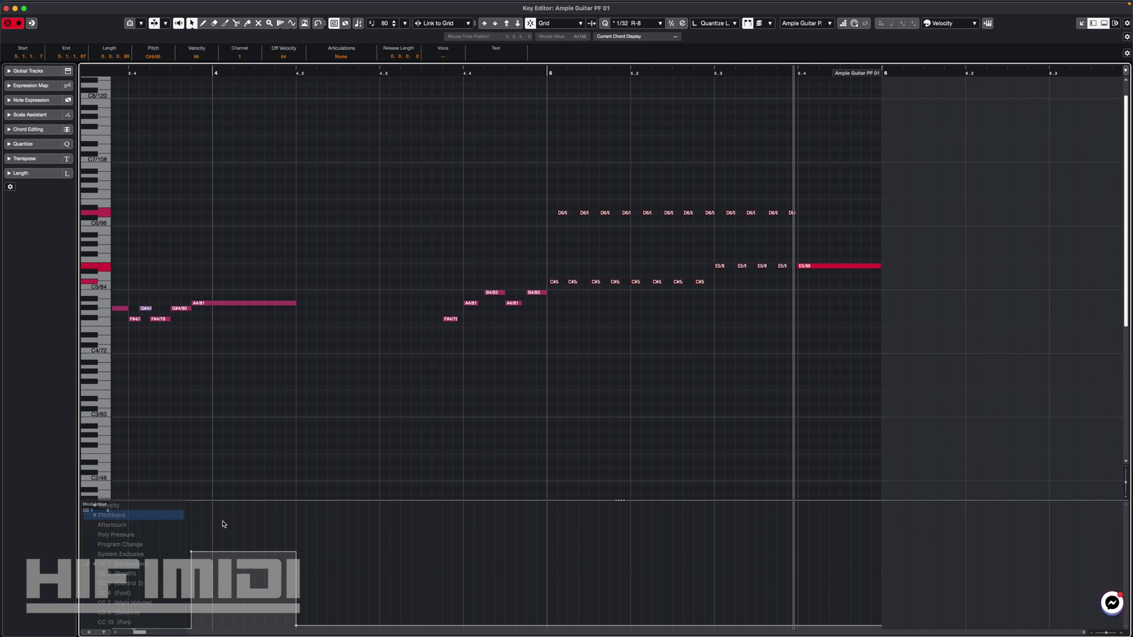
{"action": "left_click", "coordinate": [118, 515]}
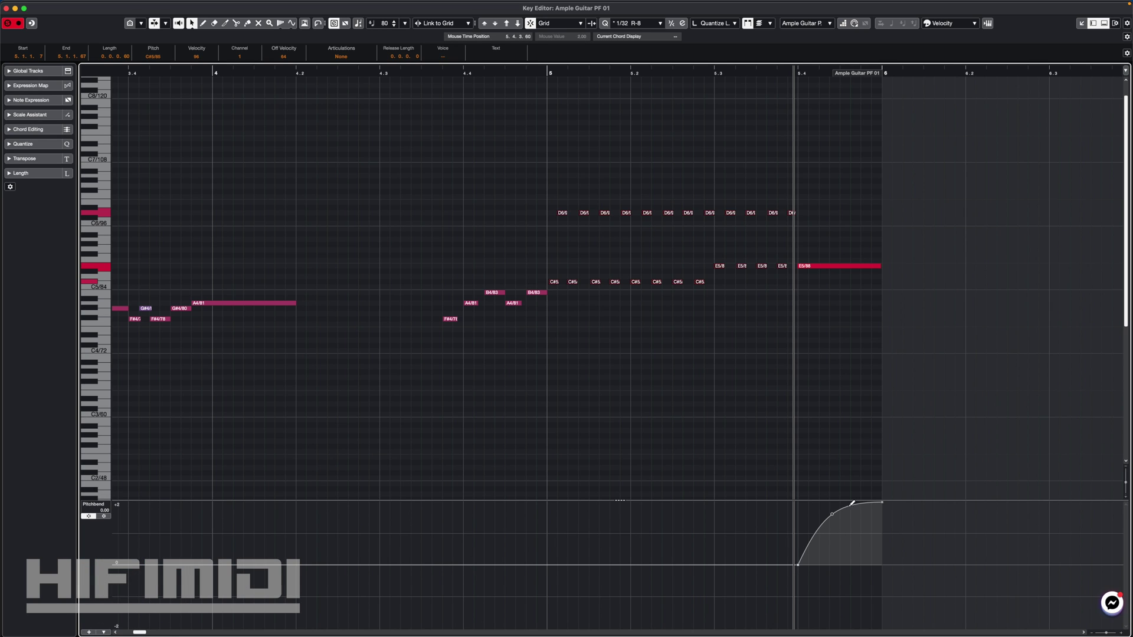
{"action": "key", "text": "space"}
{"action": "key", "text": "space"}
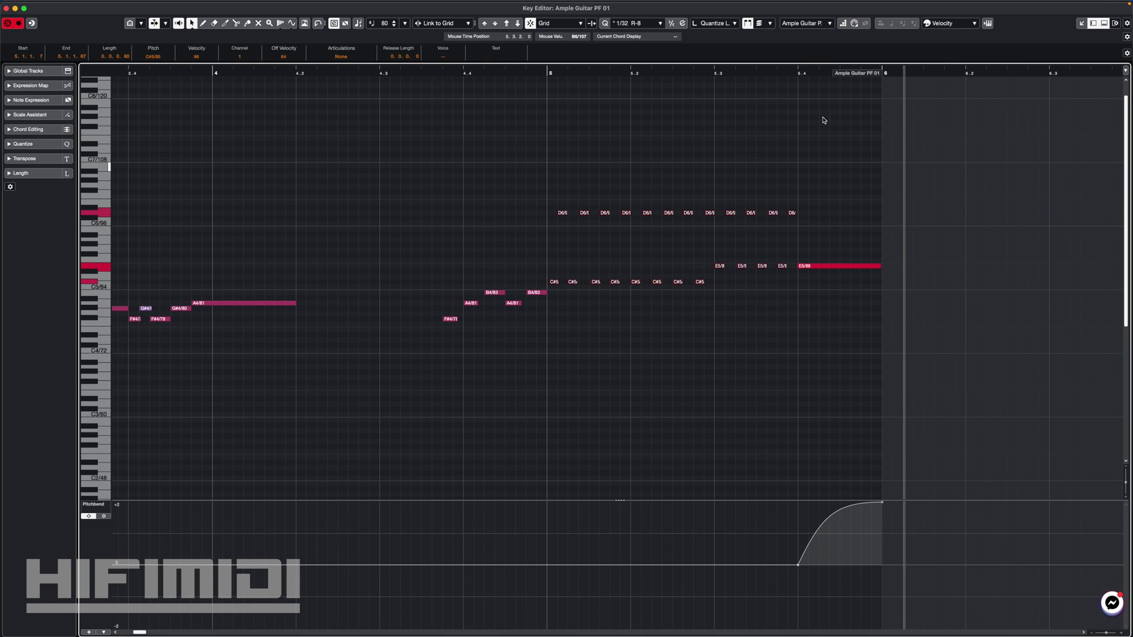
- Return to the project window and play the full arrangement from bar 2 to its end
{"action": "left_click", "coordinate": [1080, 23]}
{"action": "left_click", "coordinate": [319, 60]}
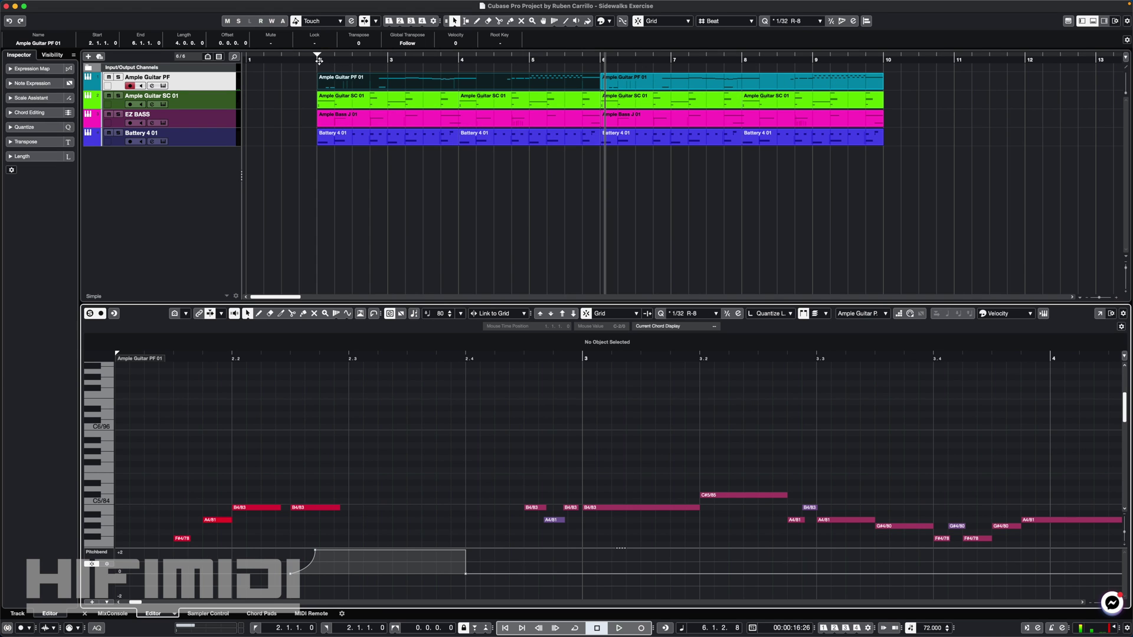
{"action": "key", "text": "space"}
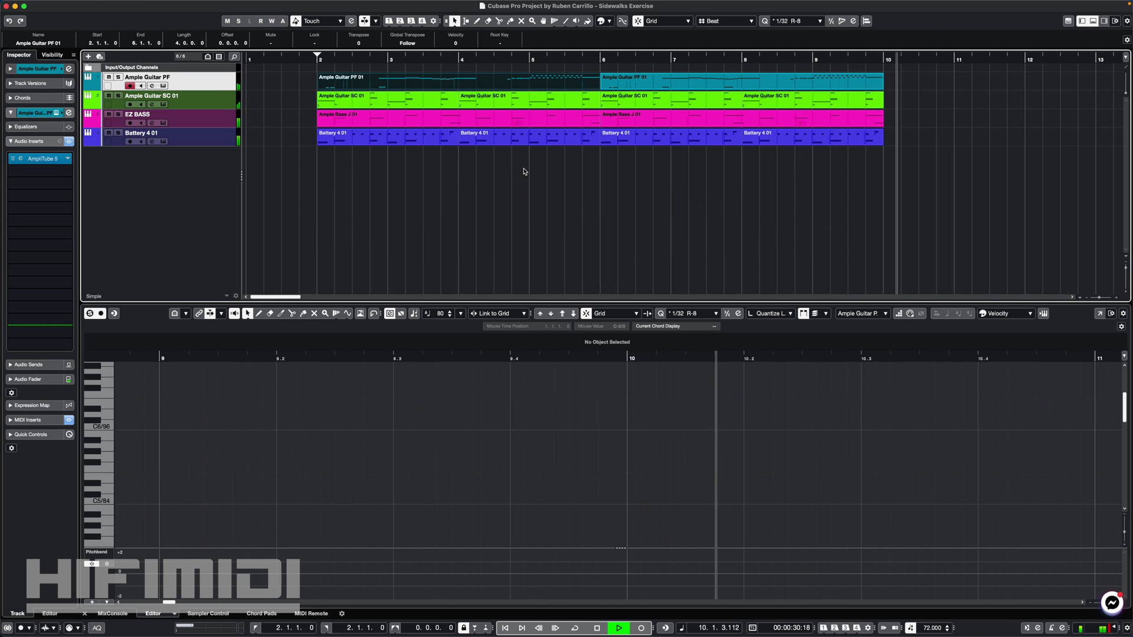
{"action": "key", "text": "space"}
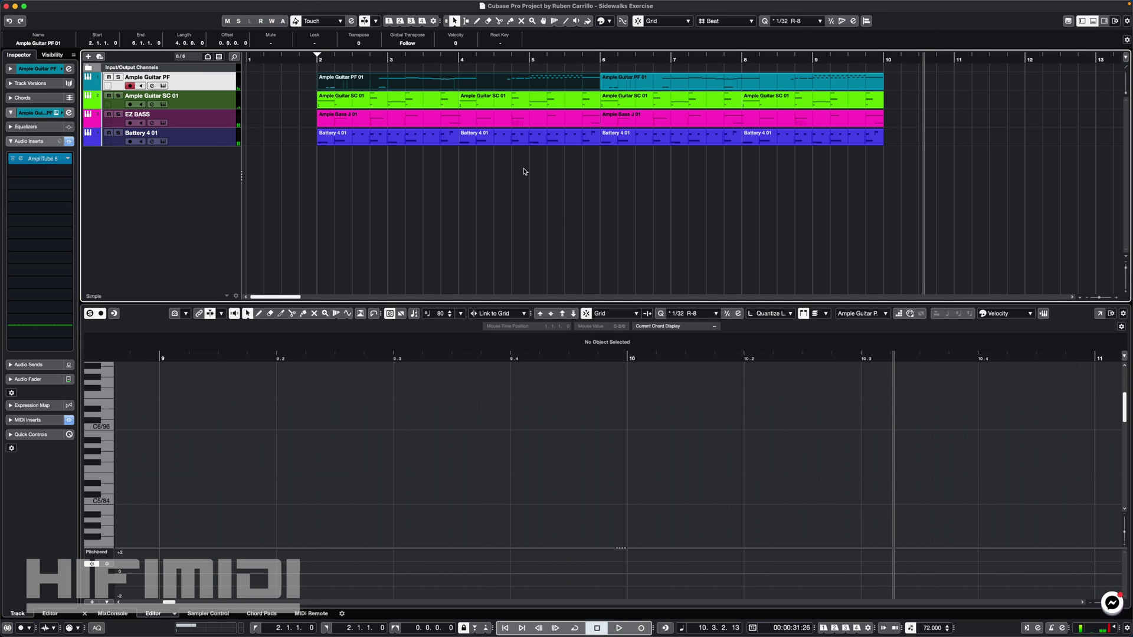